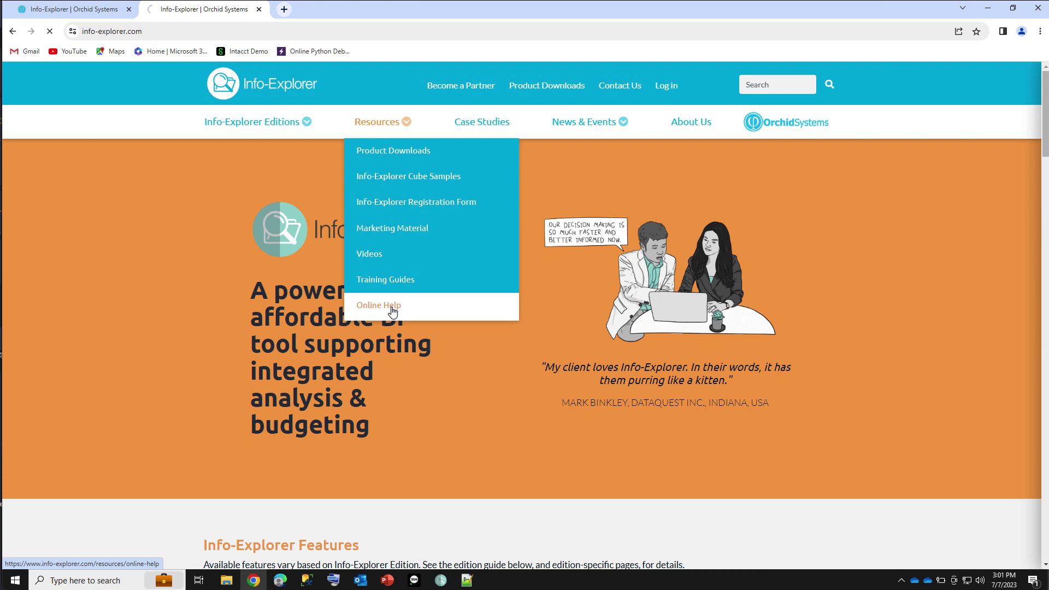
Open the online help topic on getting started with Info-Explorer for Spire and review its sample cube and connection instructions
{"action": "left_click", "coordinate": [392, 308]}
{"action": "left_click", "coordinate": [305, 477]}
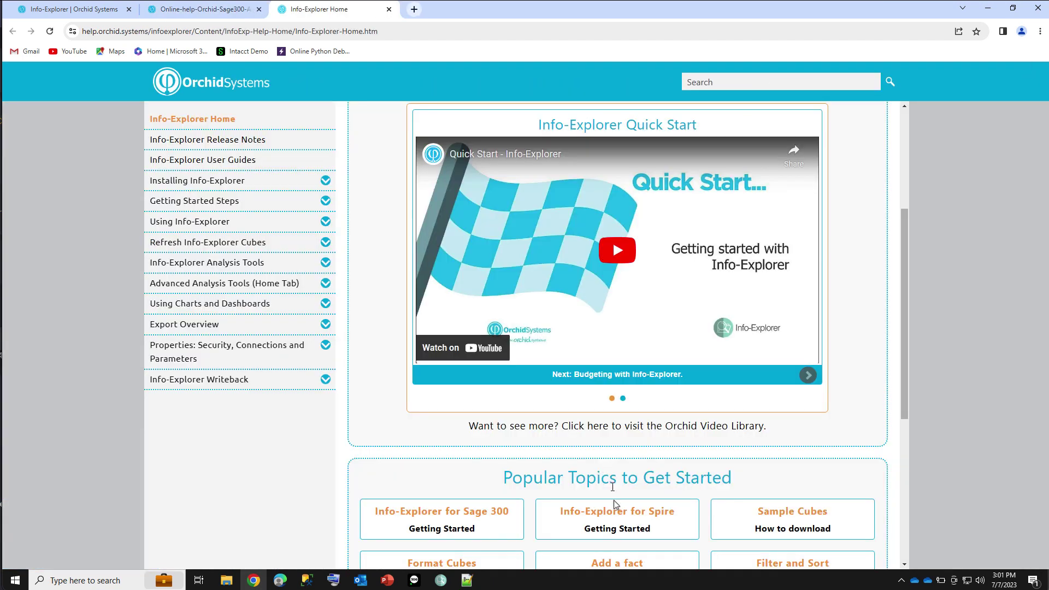
{"action": "left_click", "coordinate": [616, 525]}
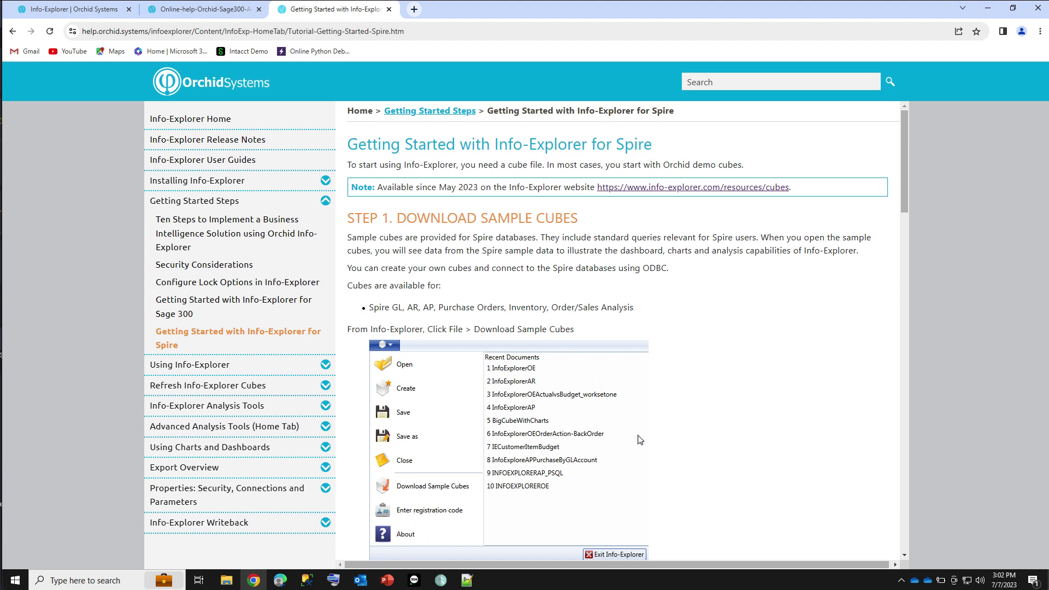
{"action": "scroll", "coordinate": [691, 491], "scroll_direction": "down", "scroll_amount": 5}
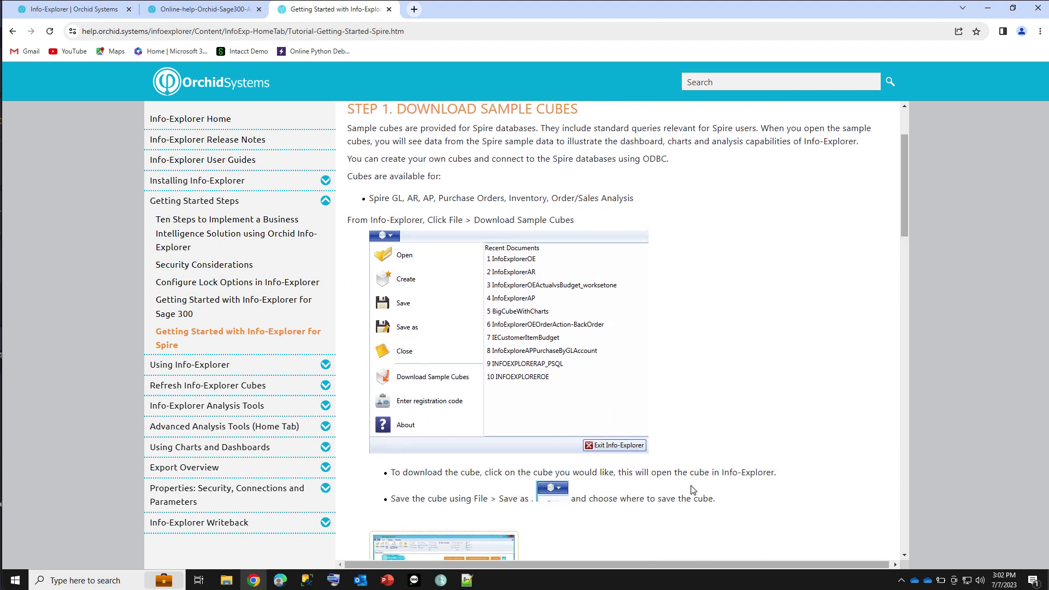
{"action": "scroll", "coordinate": [430, 407], "scroll_direction": "down", "scroll_amount": 2}
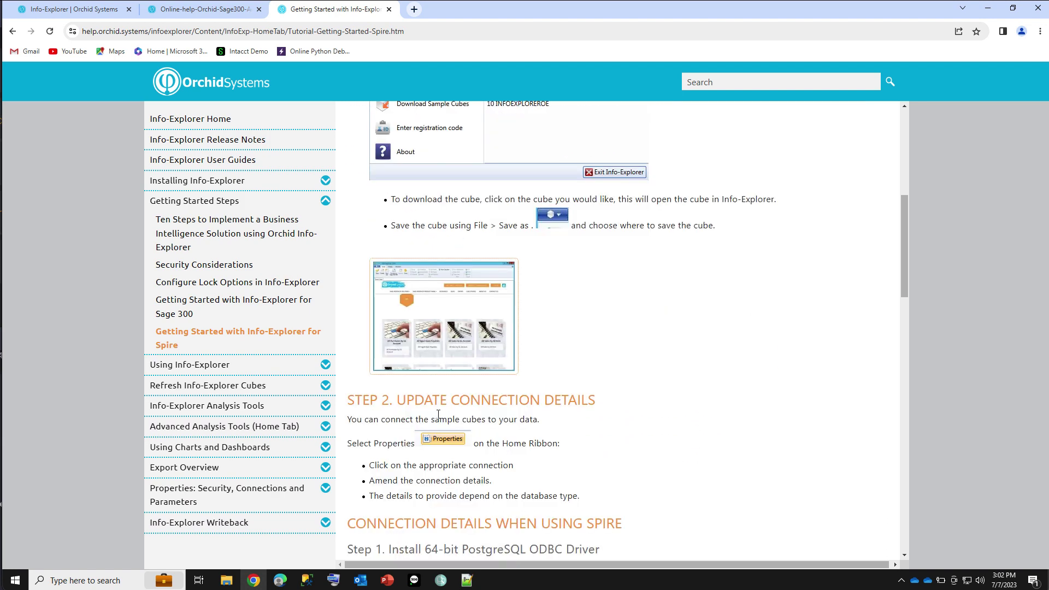
{"action": "scroll", "coordinate": [684, 445], "scroll_direction": "down", "scroll_amount": 2}
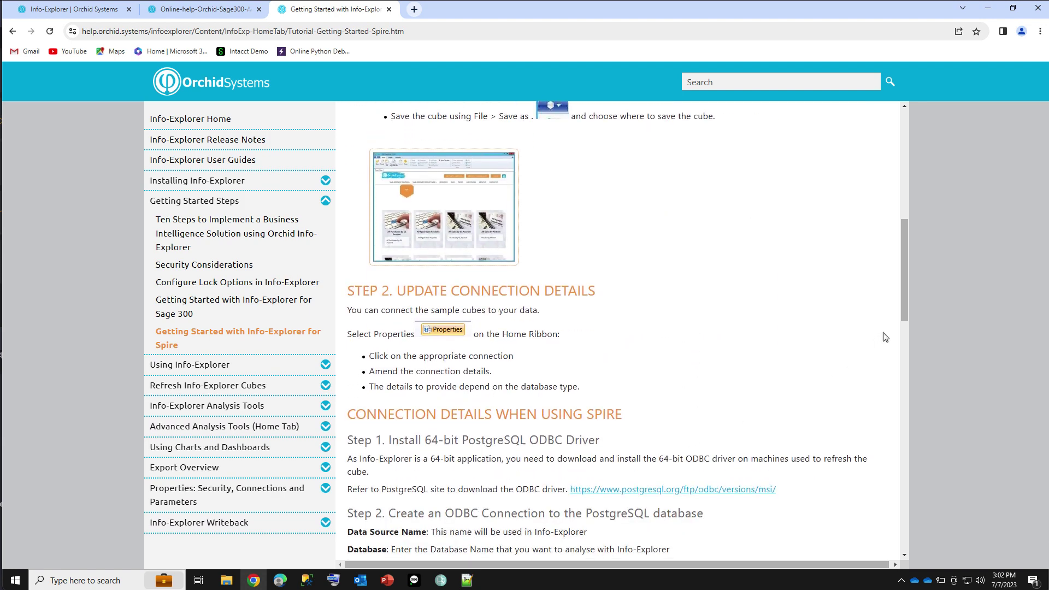
{"action": "left_click_drag", "start_coordinate": [903, 311], "coordinate": [891, 161]}
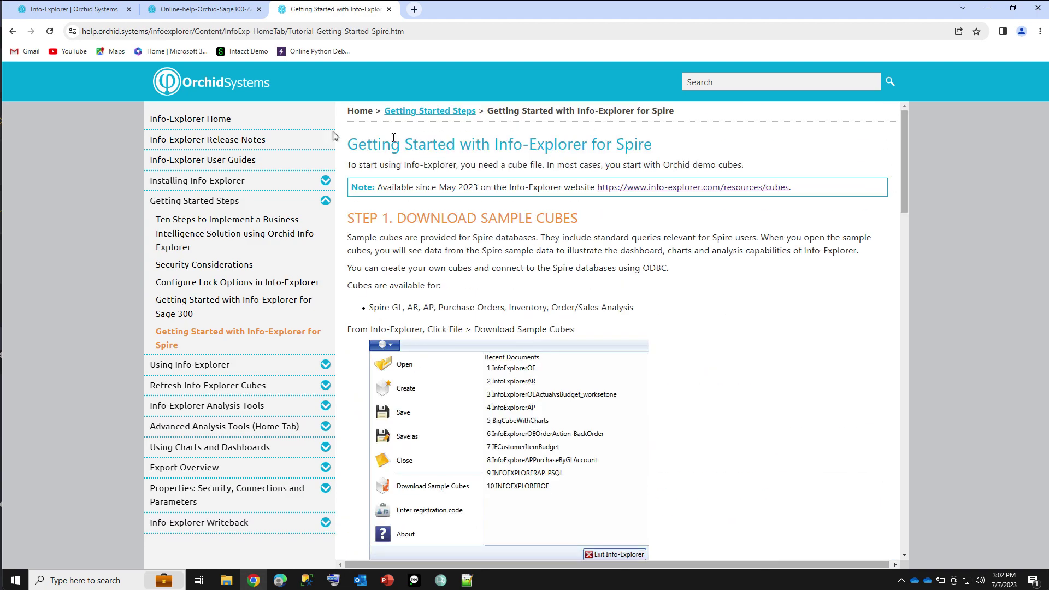
Return to the Info-Explorer website and examine the Product Downloads page for the program and its Getting Started Guide
{"action": "left_click", "coordinate": [200, 9]}
{"action": "mouse_move", "coordinate": [384, 128]}
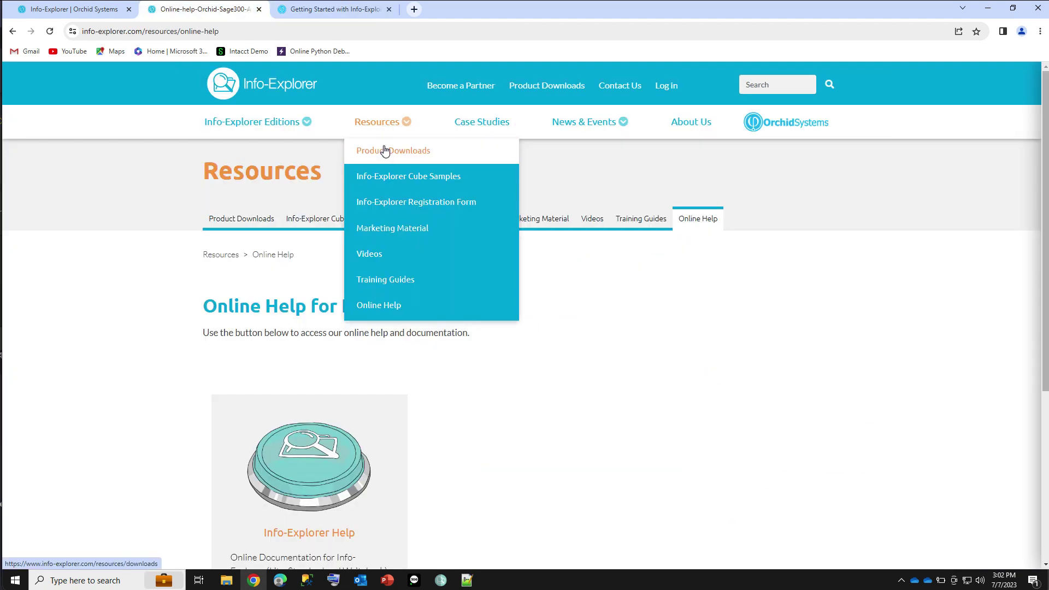
{"action": "left_click", "coordinate": [385, 151]}
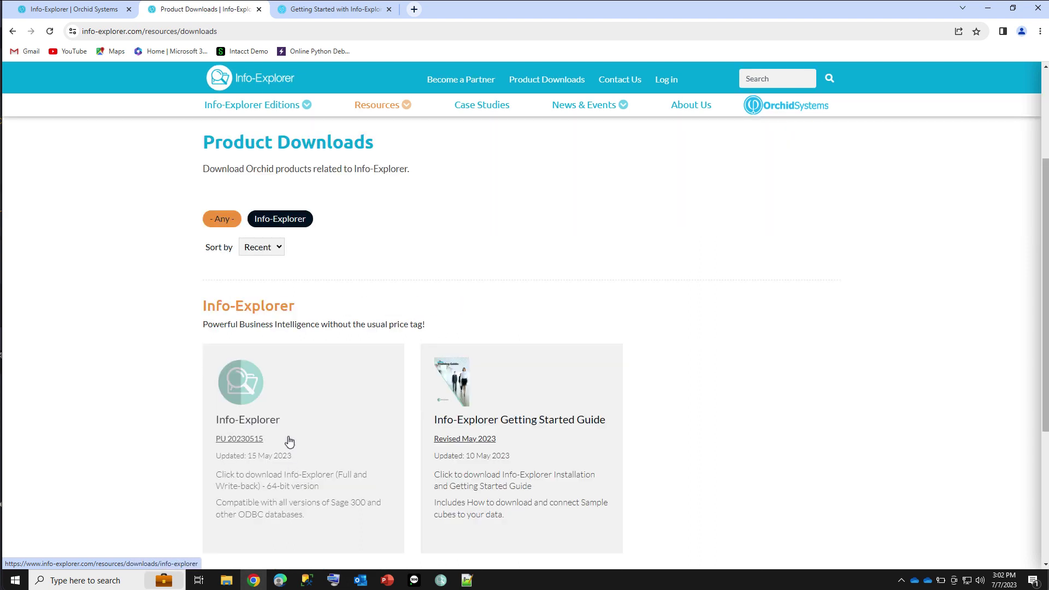
{"action": "scroll", "coordinate": [325, 435], "scroll_direction": "down", "scroll_amount": 1}
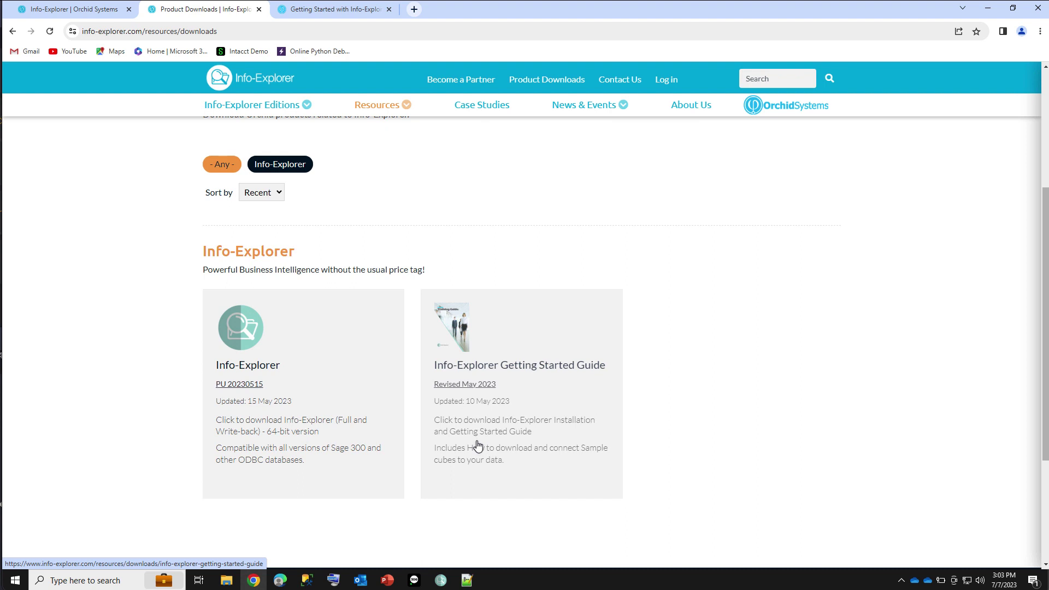
{"action": "mouse_move", "coordinate": [377, 104]}
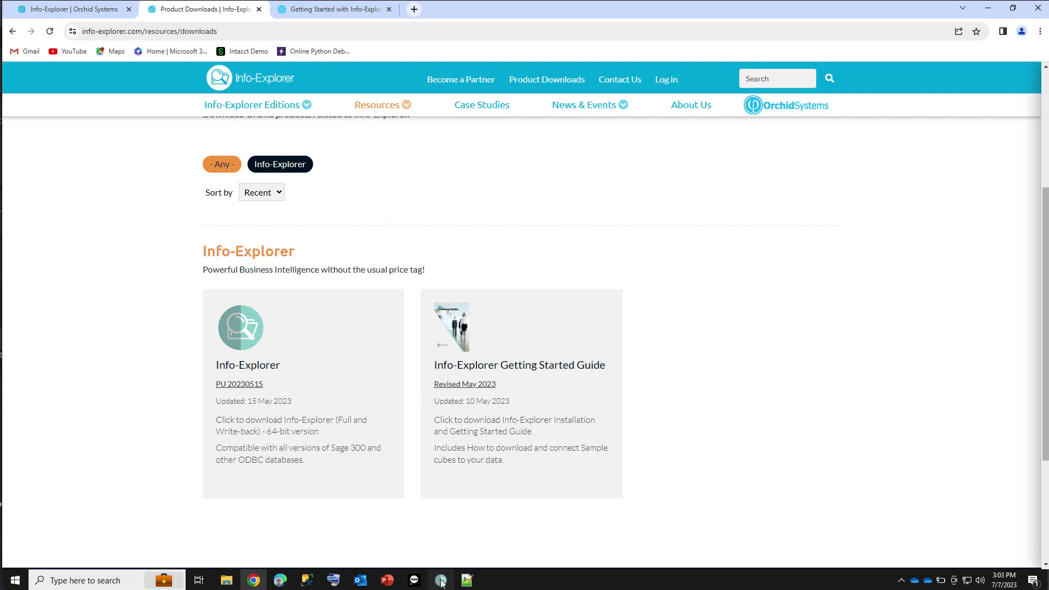
Switch to Info-Explorer and download the Spire Sales History sample cube, Sales History.cubx
{"action": "mouse_move", "coordinate": [441, 582]}
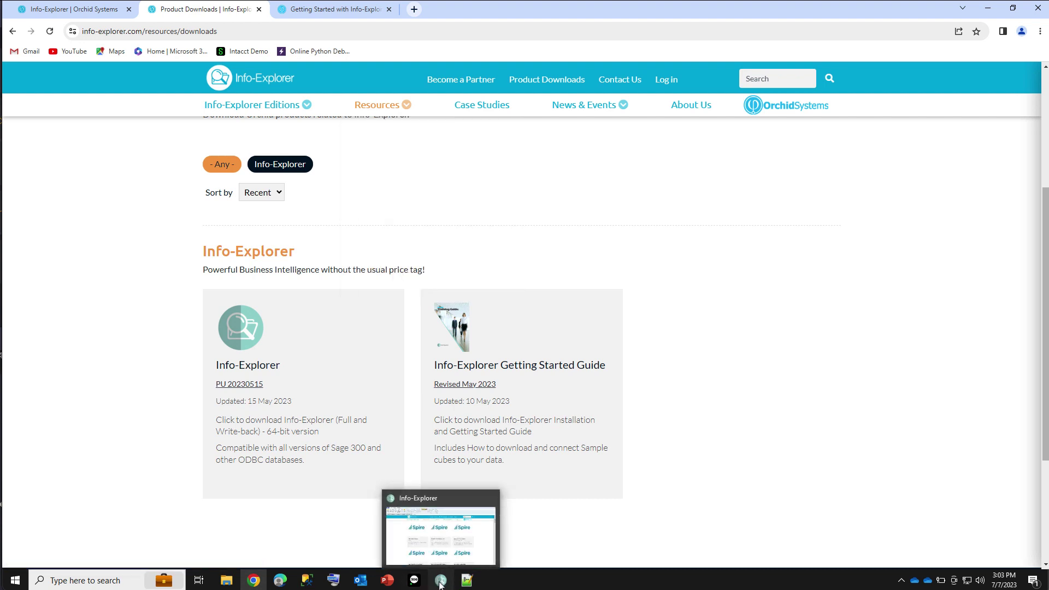
{"action": "left_click", "coordinate": [440, 582]}
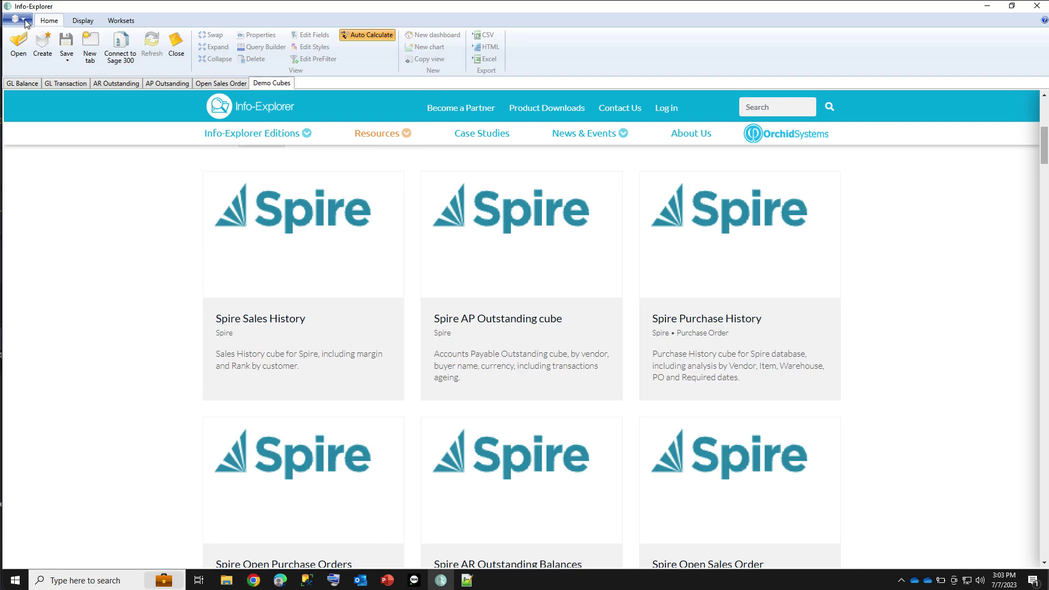
{"action": "left_click", "coordinate": [26, 21]}
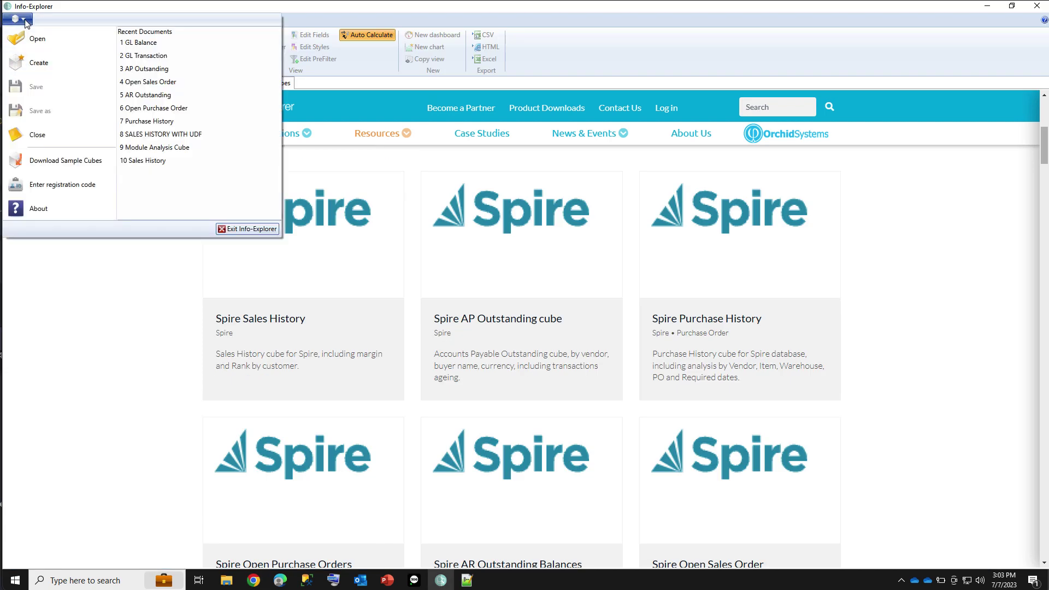
{"action": "left_click", "coordinate": [54, 160]}
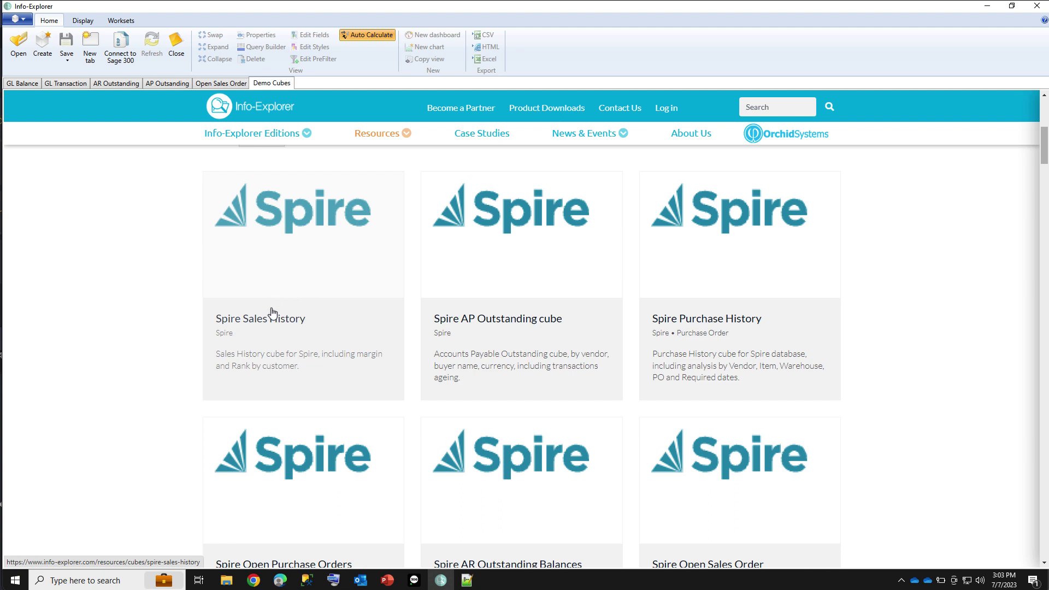
{"action": "left_click", "coordinate": [269, 360]}
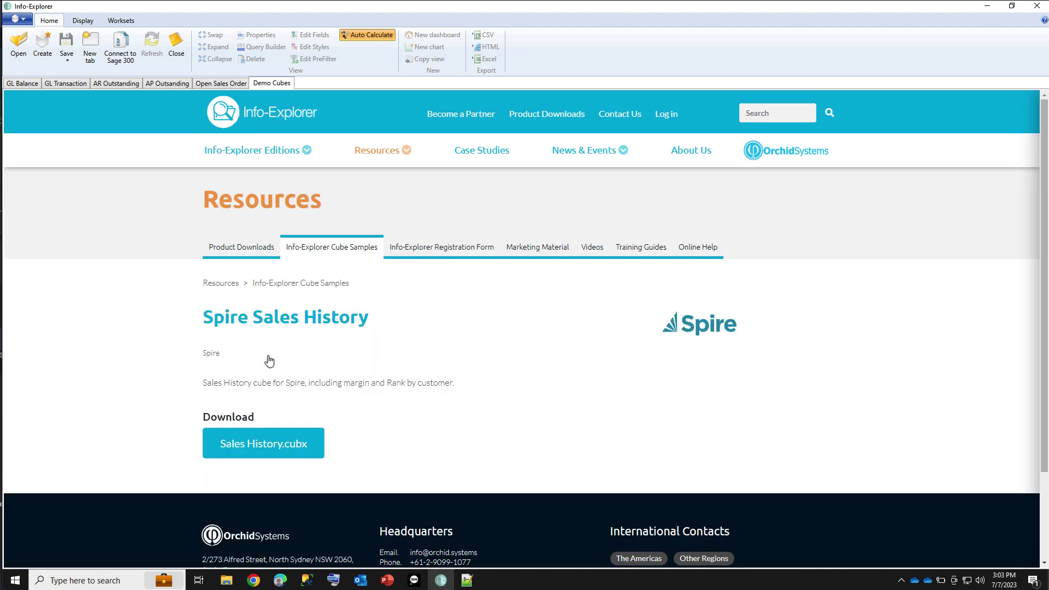
{"action": "left_click", "coordinate": [265, 446]}
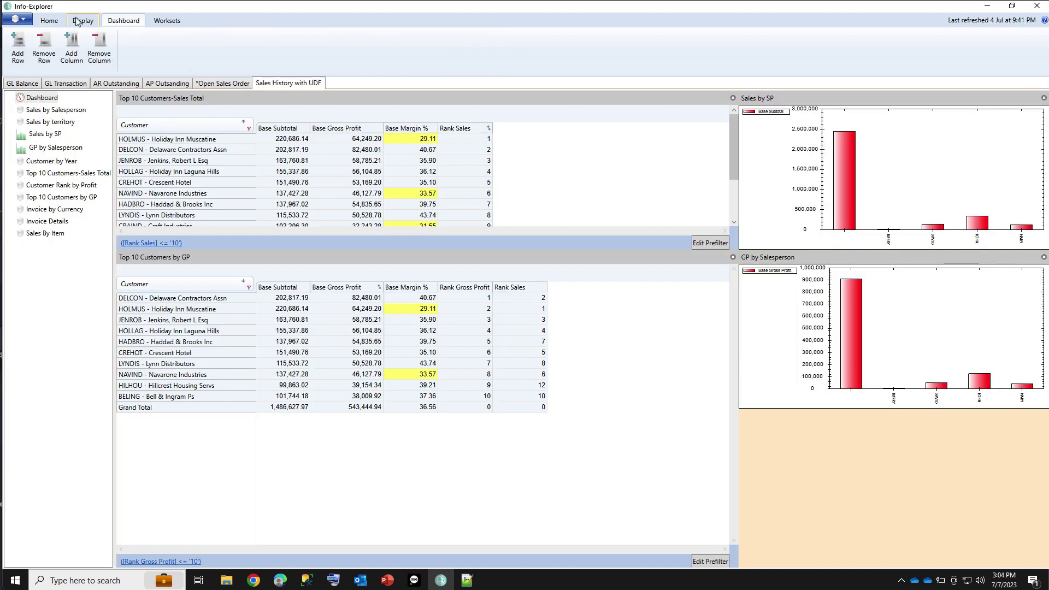
Display the available save options for the sales history cube and dismiss them without saving
{"action": "left_click", "coordinate": [51, 22]}
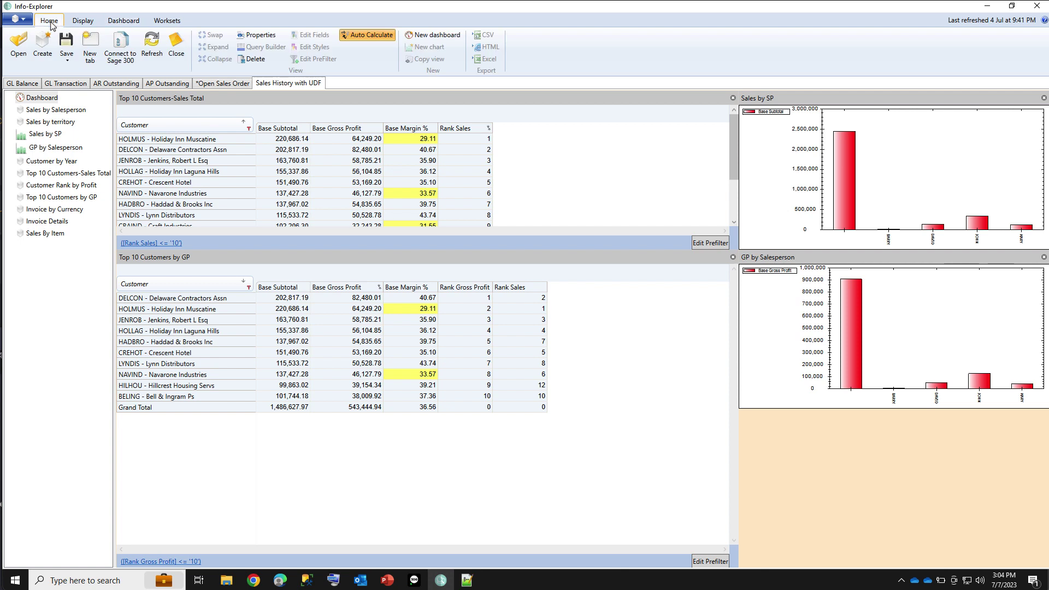
{"action": "left_click", "coordinate": [67, 59]}
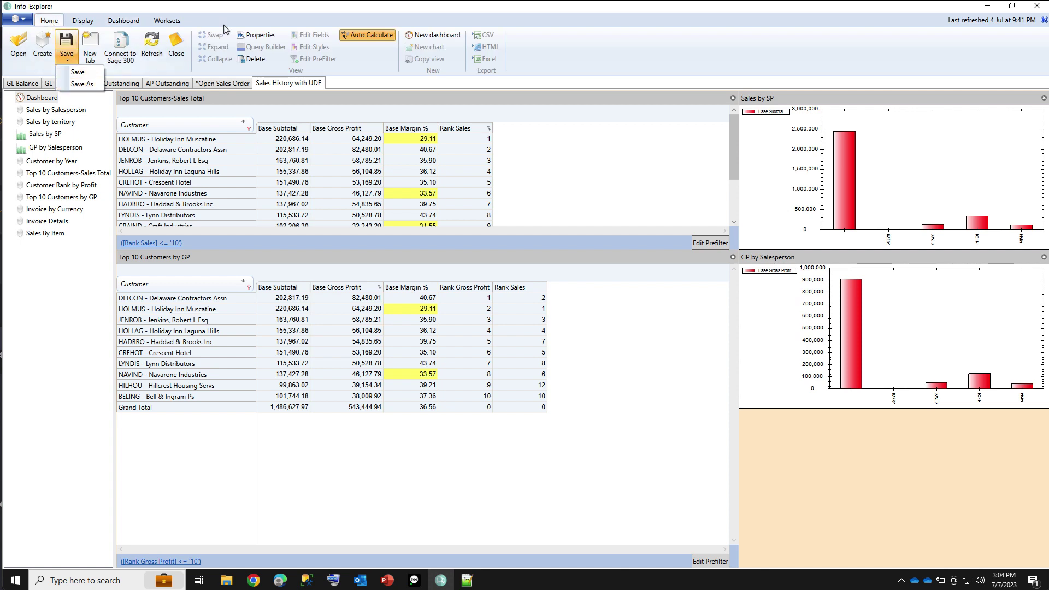
{"action": "left_click", "coordinate": [243, 16]}
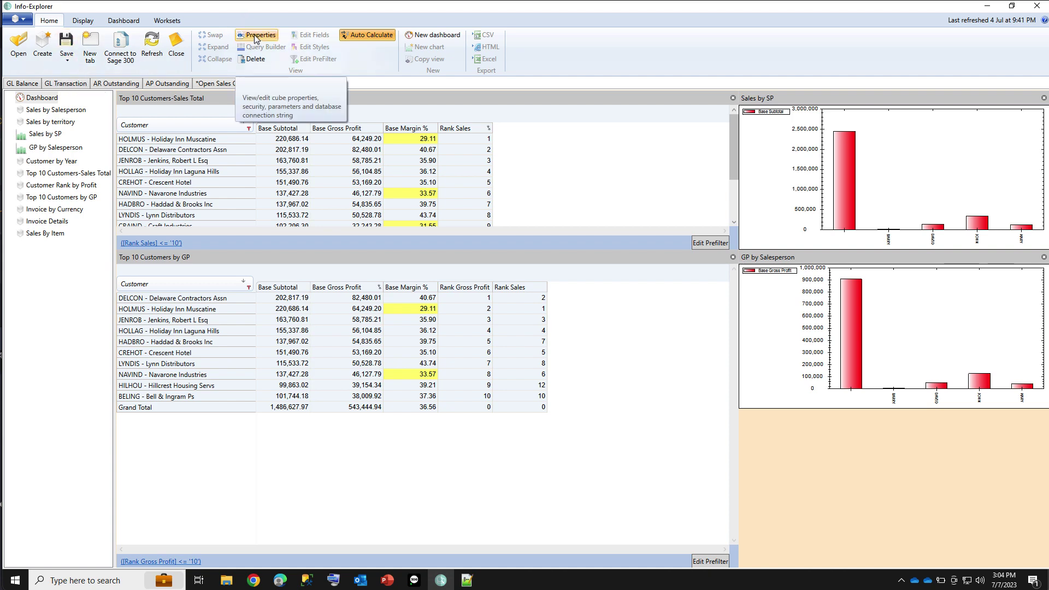
Examine the connection string of the first Connection 1 in the cube's properties, test the connection and accept the properties
{"action": "left_click", "coordinate": [255, 36]}
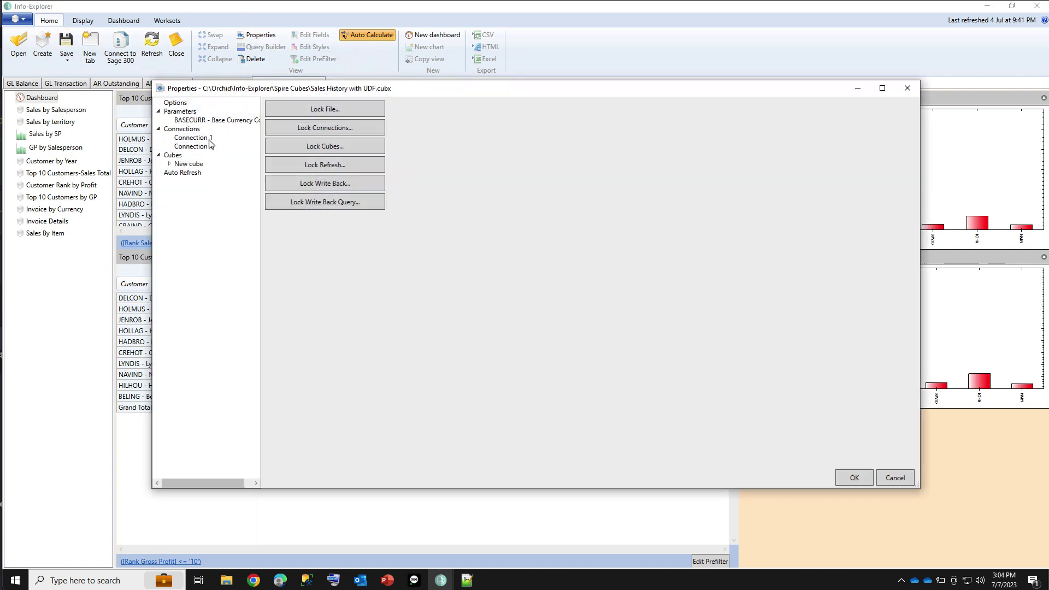
{"action": "left_click", "coordinate": [209, 140]}
{"action": "left_click_drag", "start_coordinate": [404, 125], "coordinate": [304, 124]}
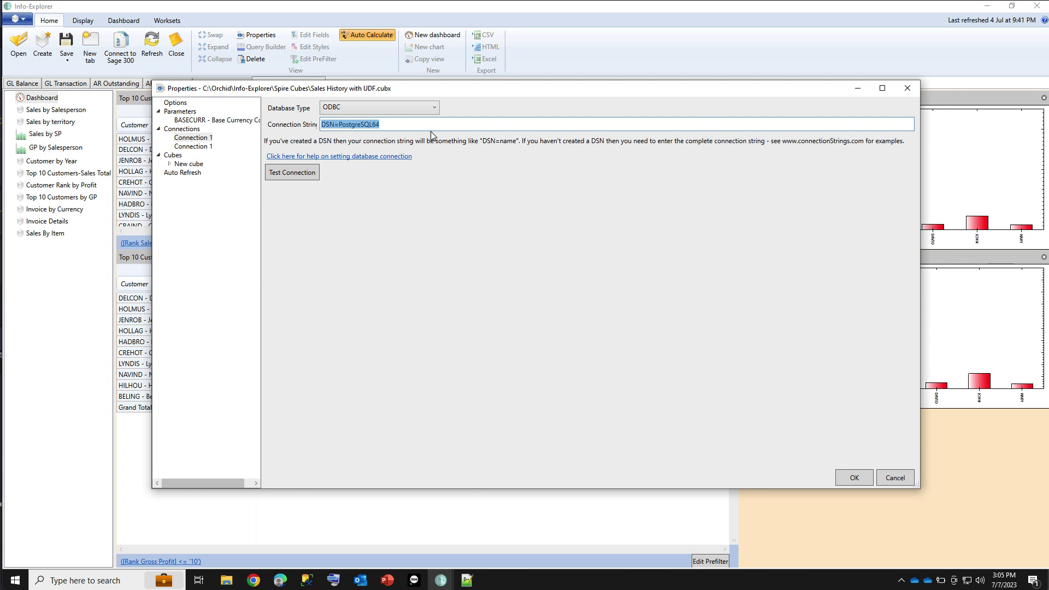
{"action": "left_click", "coordinate": [304, 176]}
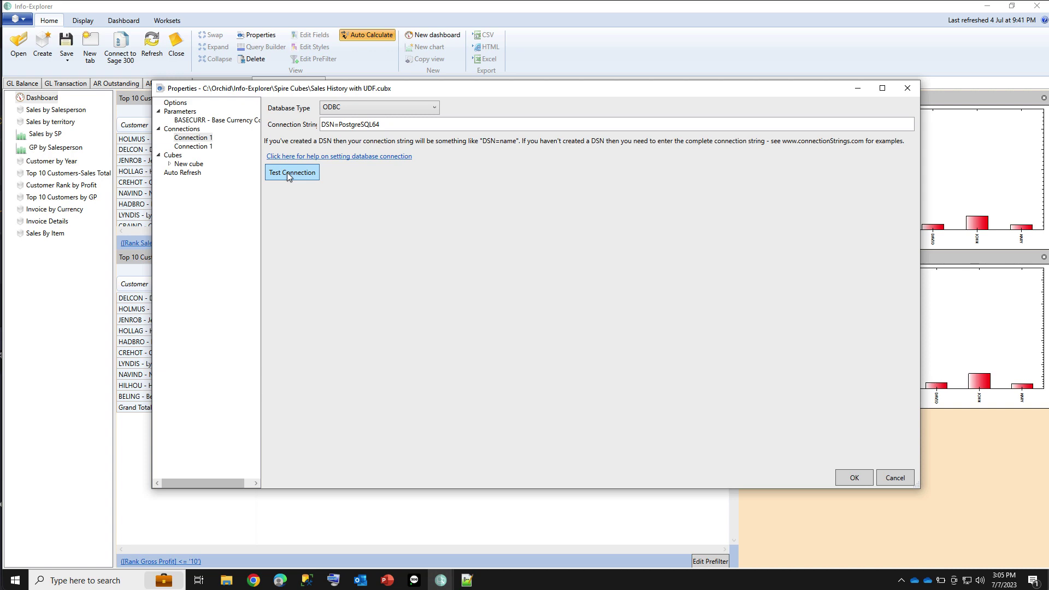
{"action": "left_click", "coordinate": [850, 480]}
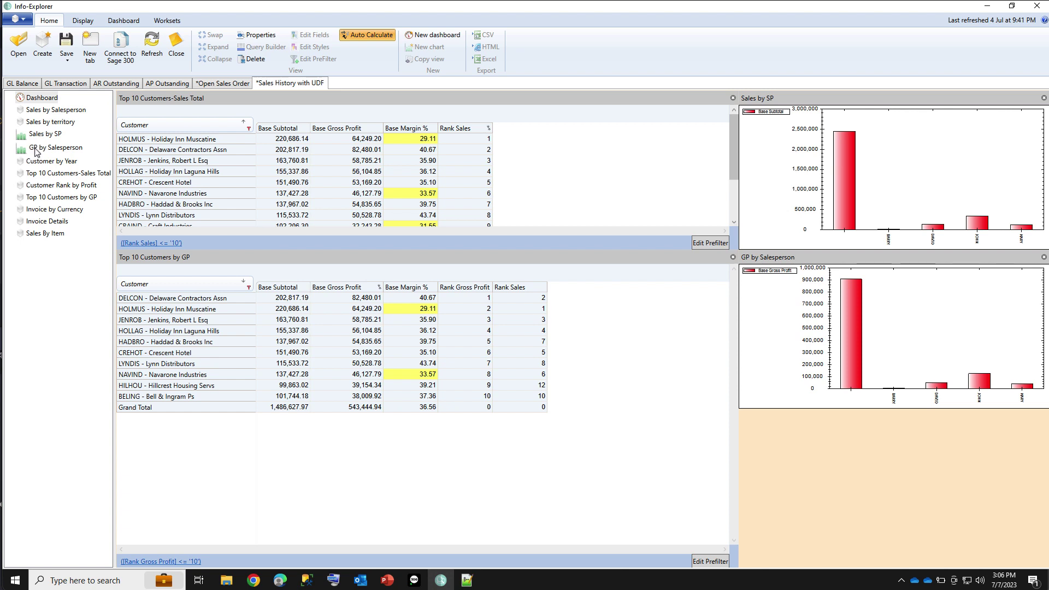
Remove the GP by Salesperson chart from the dashboard and place it back in the same cell below Sales by SP
{"action": "left_click", "coordinate": [1043, 257]}
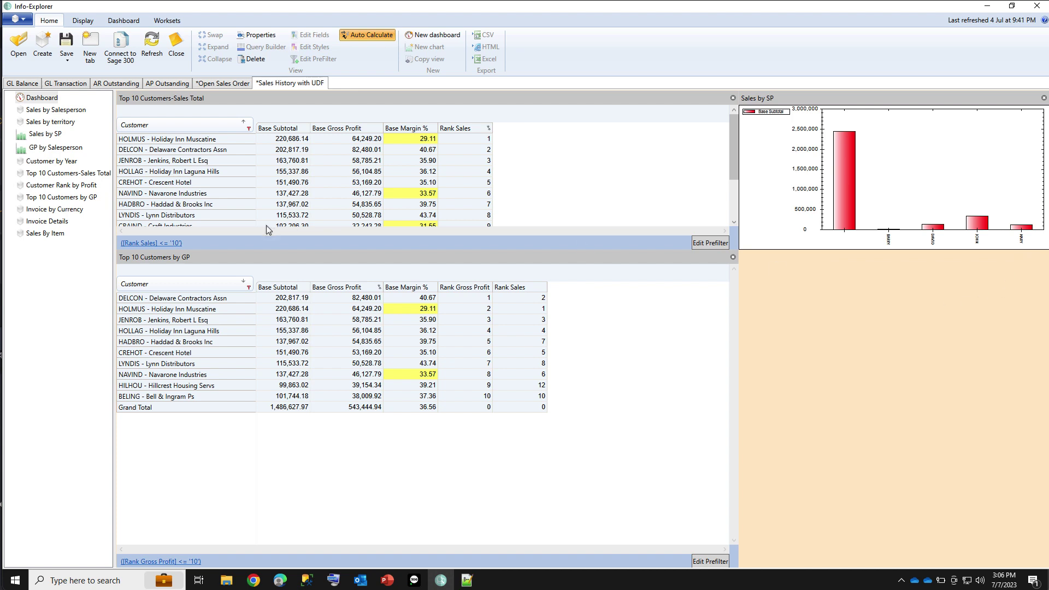
{"action": "left_click_drag", "start_coordinate": [34, 150], "coordinate": [872, 312]}
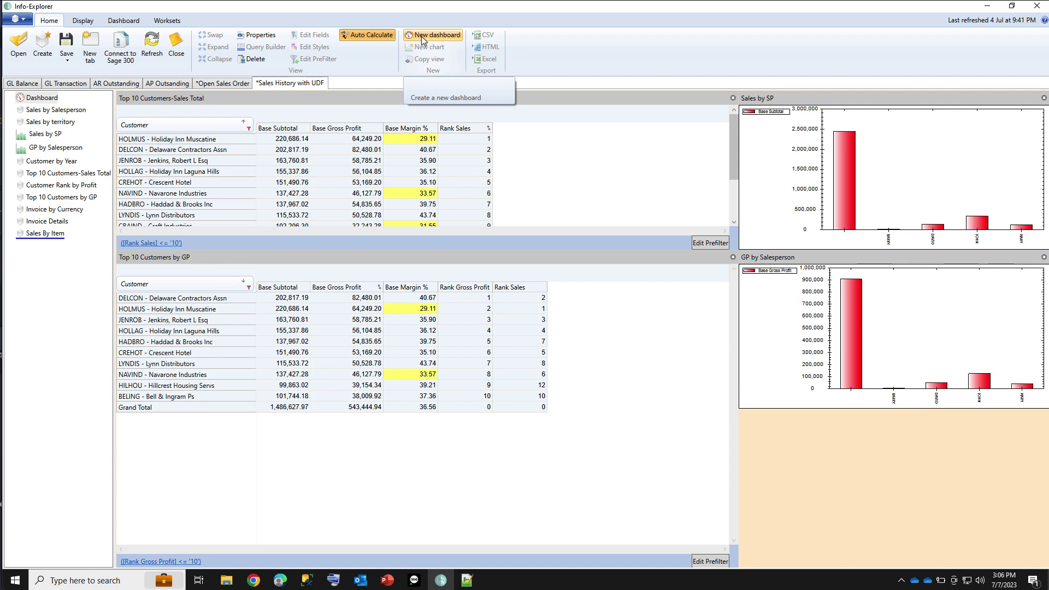
Open the Top 10 Customers-Sales Total view and inspect the Rank Sales field's definition and the available value calculation types
{"action": "left_click", "coordinate": [54, 175]}
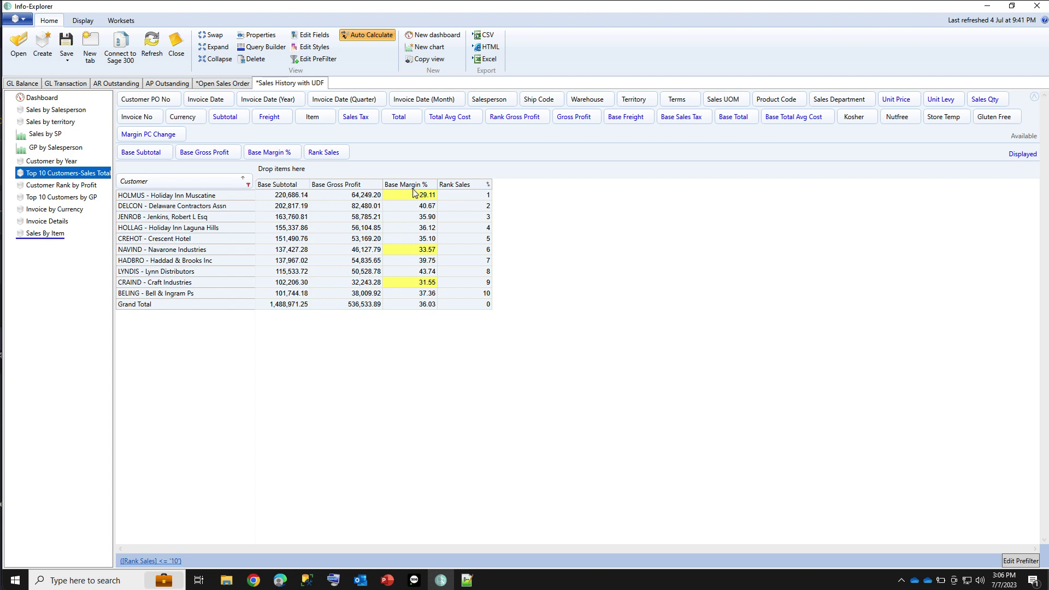
{"action": "right_click", "coordinate": [467, 183]}
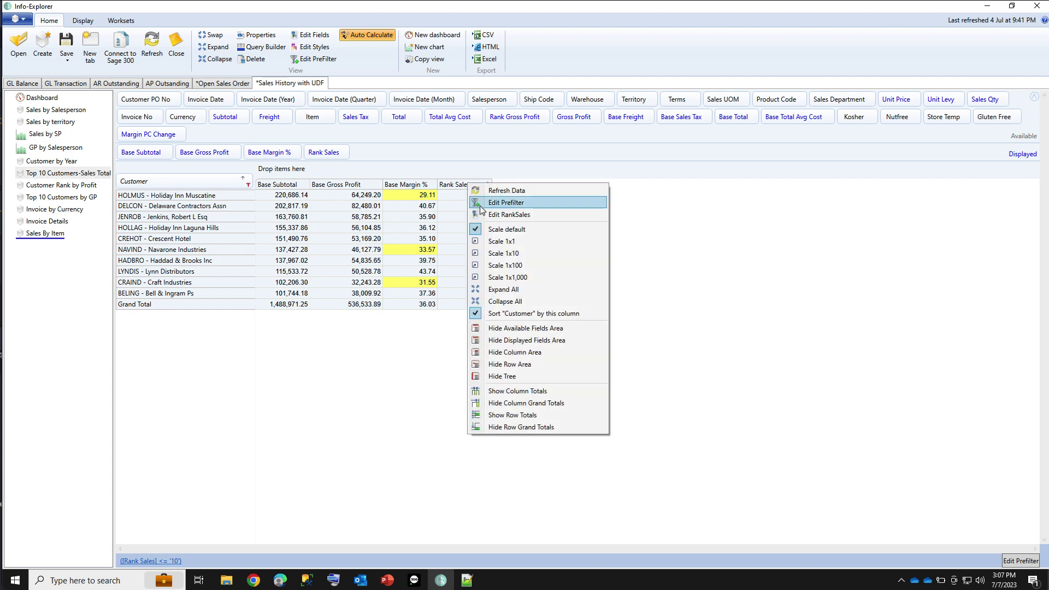
{"action": "left_click", "coordinate": [487, 214]}
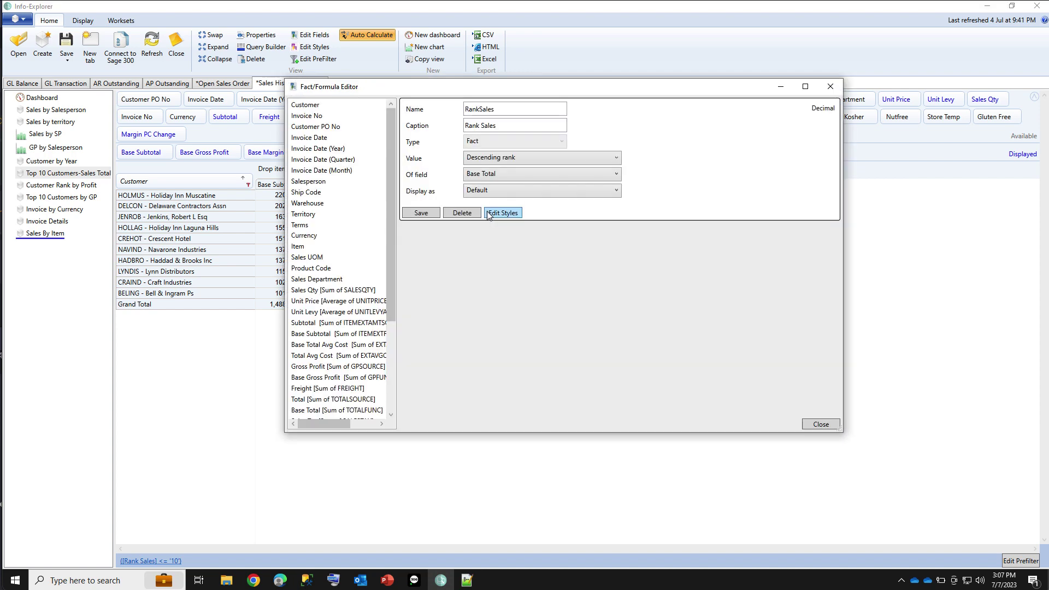
{"action": "left_click", "coordinate": [527, 158]}
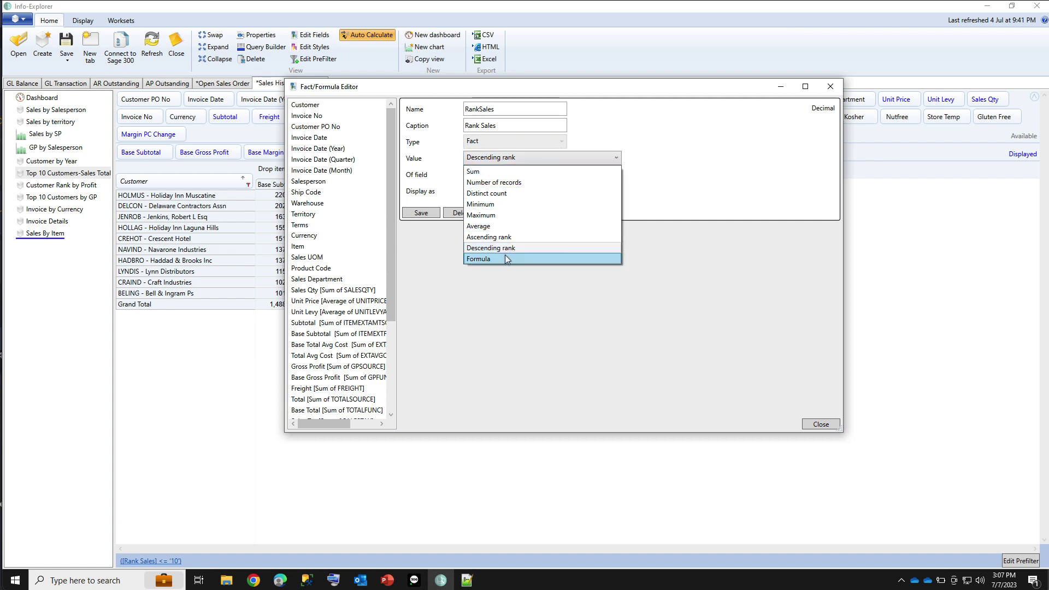
Inspect the formula behind the Base Margin % field and close the Fact/Formula Editor
{"action": "left_click", "coordinate": [388, 307]}
{"action": "left_click_drag", "start_coordinate": [388, 306], "coordinate": [391, 377]}
{"action": "left_click", "coordinate": [330, 356]}
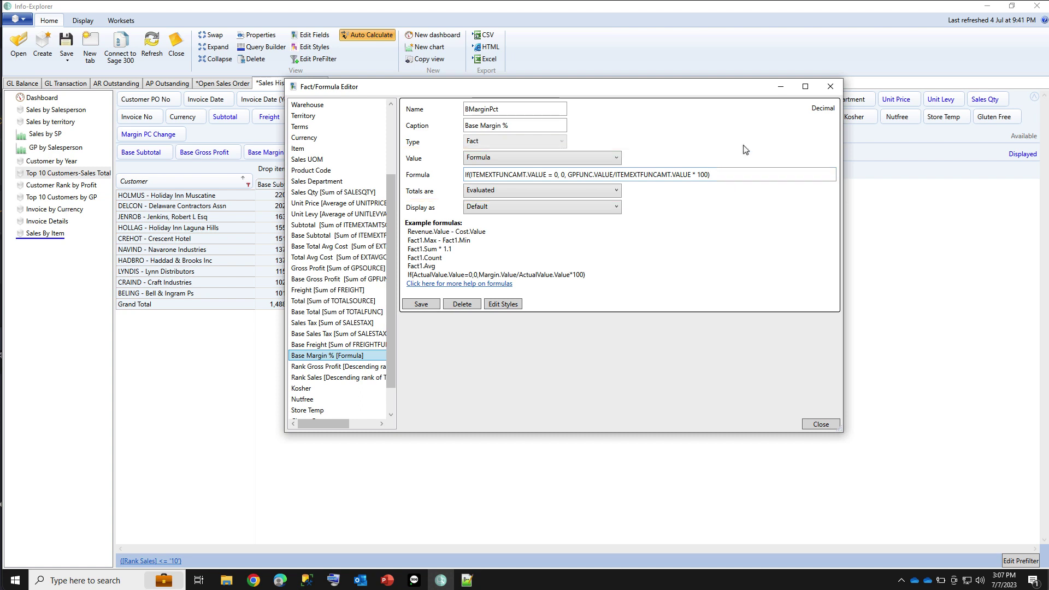
{"action": "left_click", "coordinate": [808, 424]}
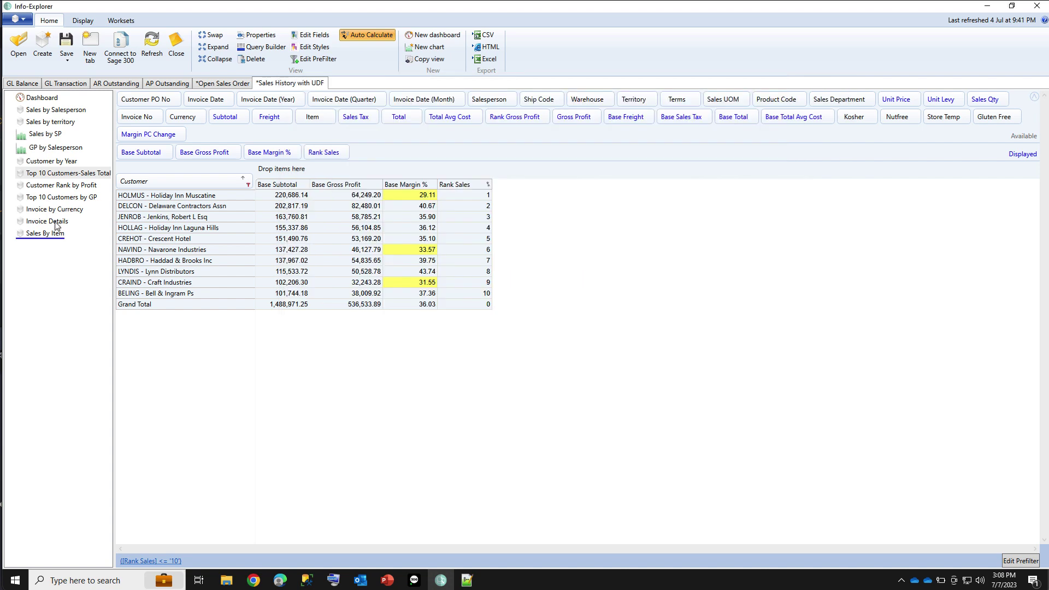
Open the Customer by Year view and add Invoice Date (Month) to the column area beside Invoice Date (Year)
{"action": "left_click", "coordinate": [55, 221]}
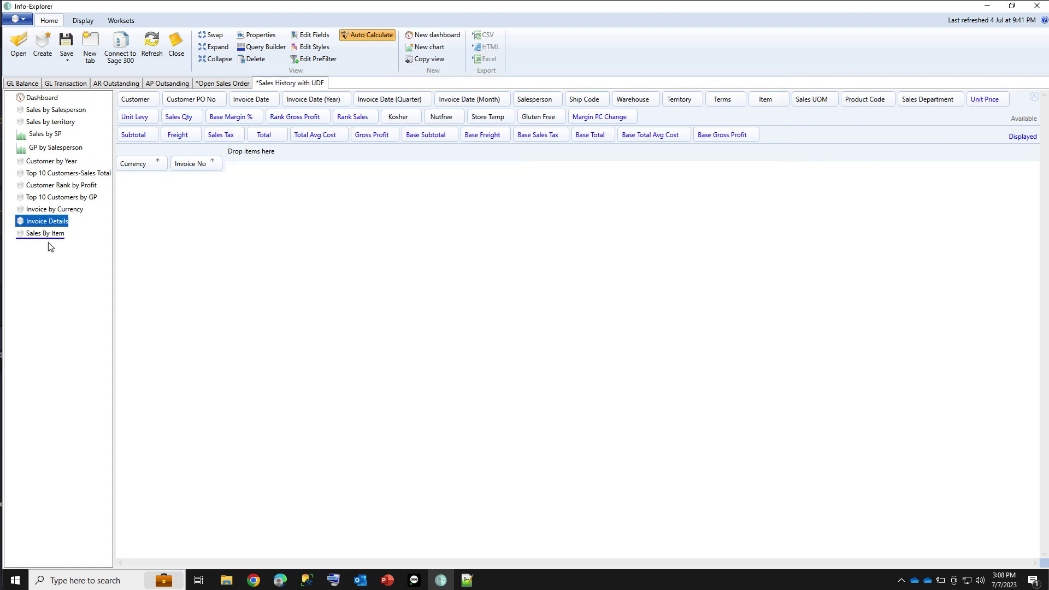
{"action": "left_click", "coordinate": [60, 162]}
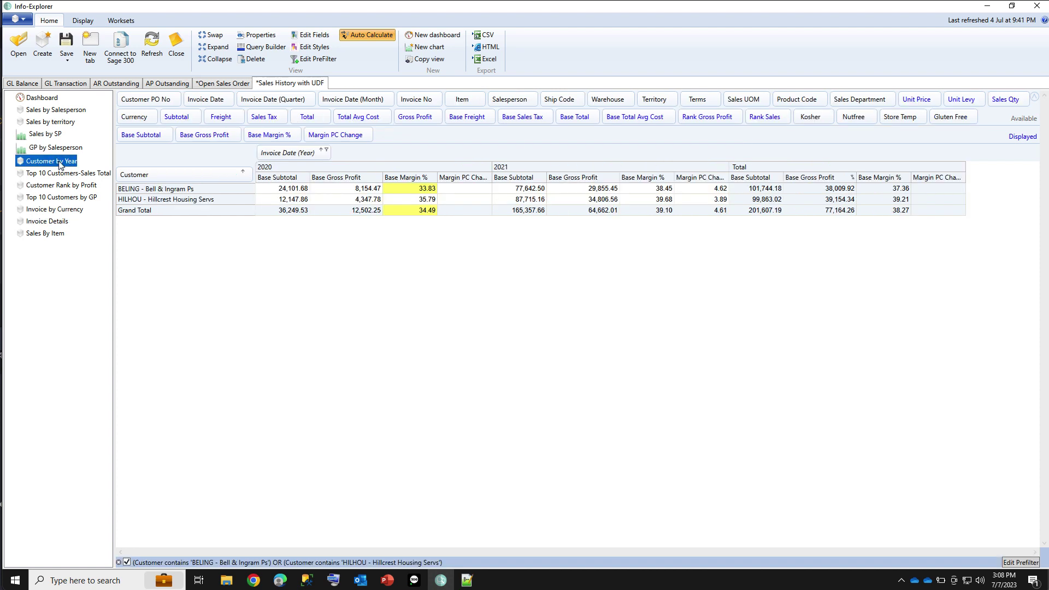
{"action": "left_click", "coordinate": [706, 190]}
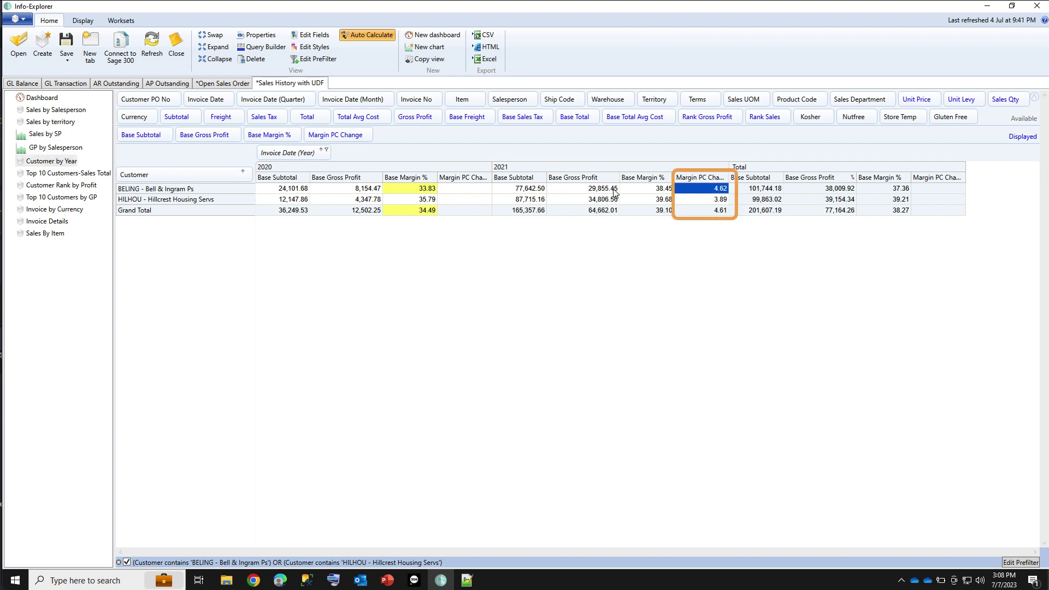
{"action": "left_click_drag", "start_coordinate": [369, 98], "coordinate": [371, 159]}
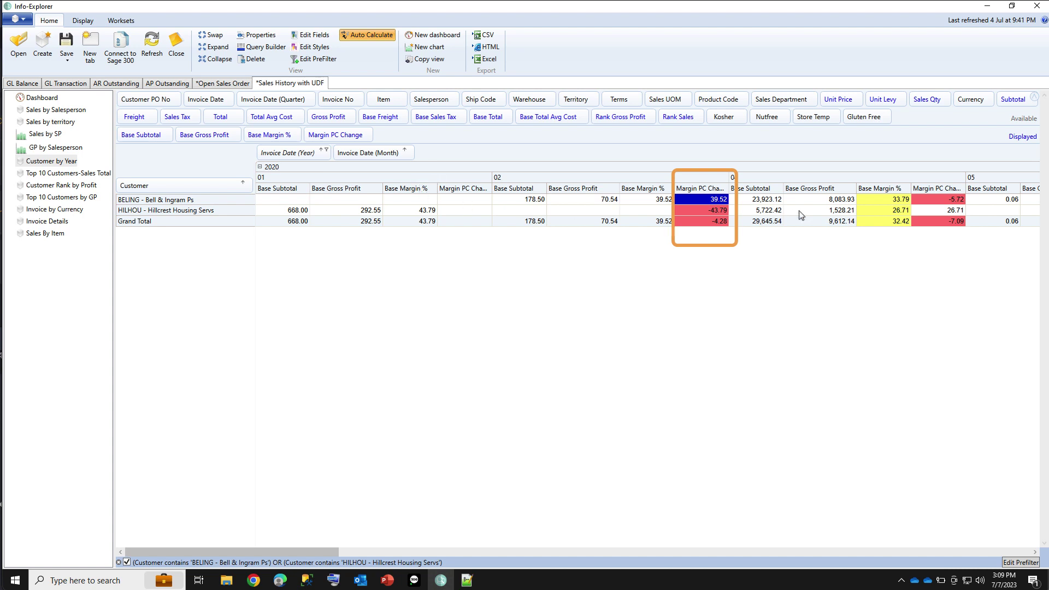
Examine the Margin PC Change values for the filtered customers across the 2020 months
{"action": "left_click", "coordinate": [935, 199]}
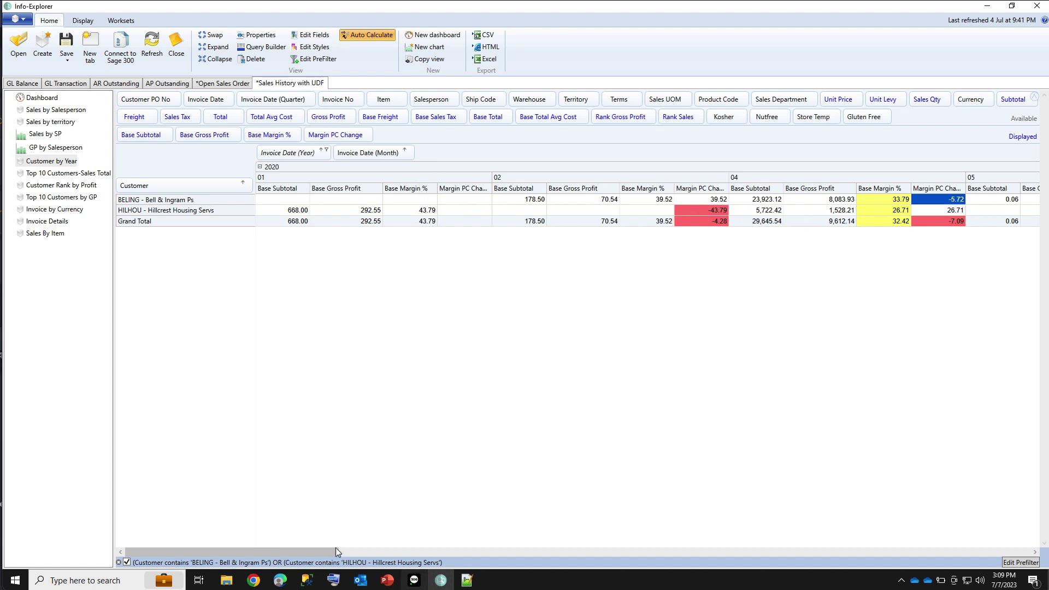
{"action": "left_click_drag", "start_coordinate": [326, 551], "coordinate": [468, 562]}
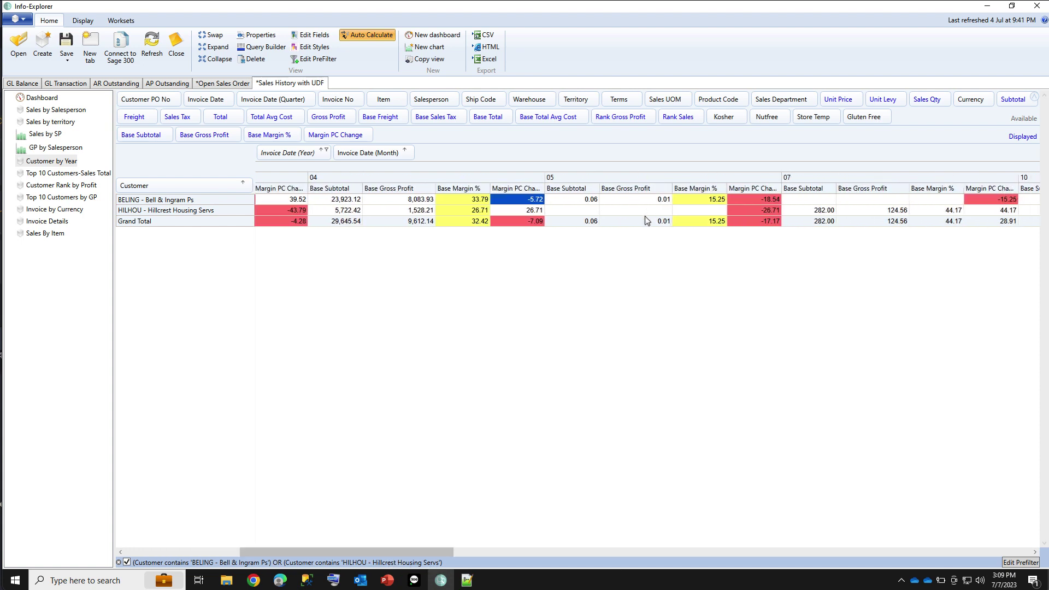
{"action": "left_click", "coordinate": [767, 200]}
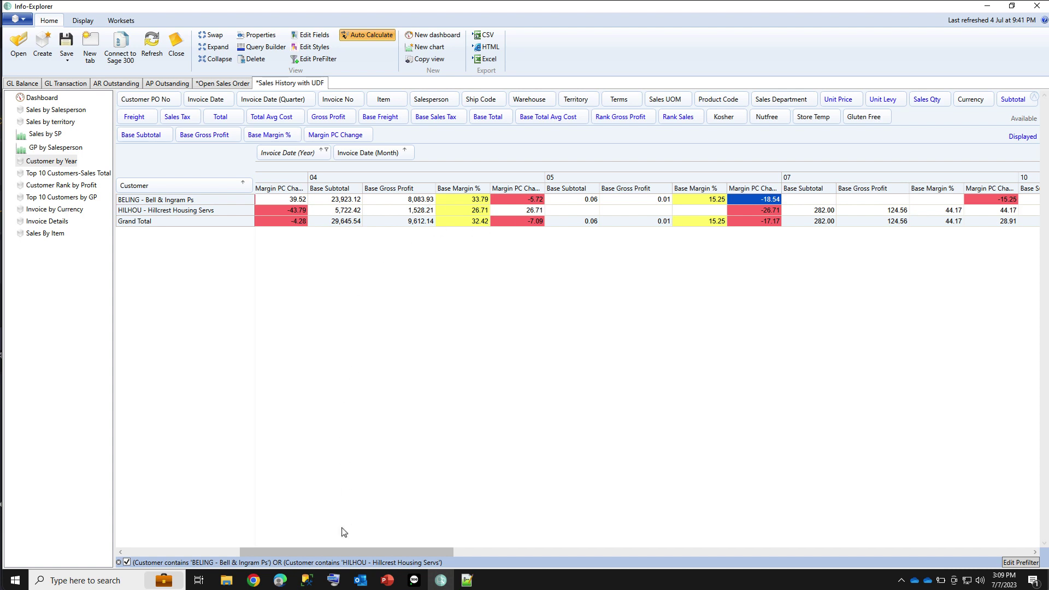
{"action": "left_click_drag", "start_coordinate": [342, 549], "coordinate": [227, 549]}
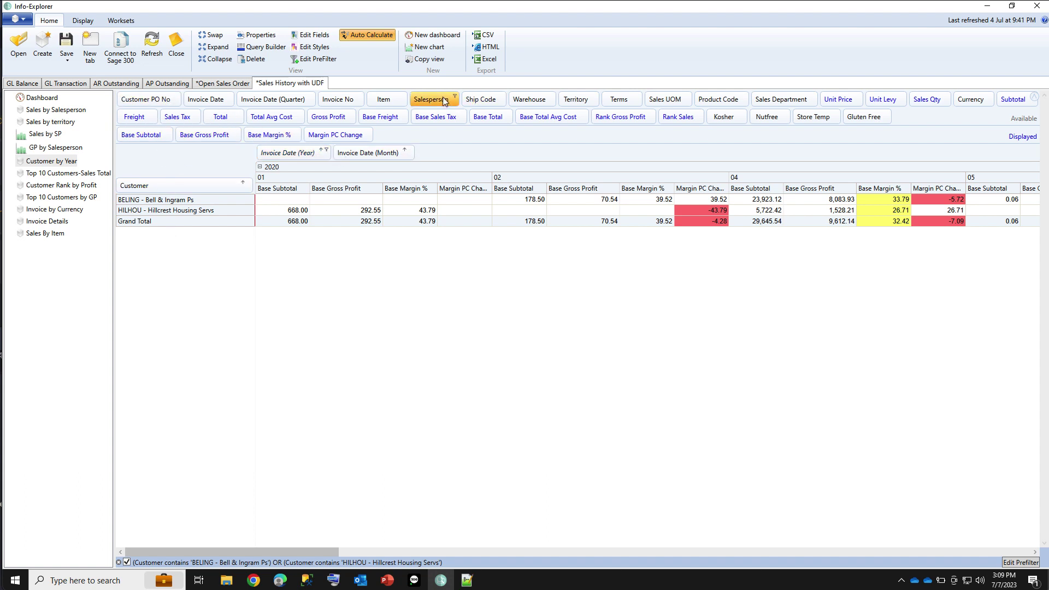
Add Salesperson before Customer in the row area, disable the customer prefilter, and collapse all rows and columns
{"action": "left_click_drag", "start_coordinate": [431, 100], "coordinate": [131, 188]}
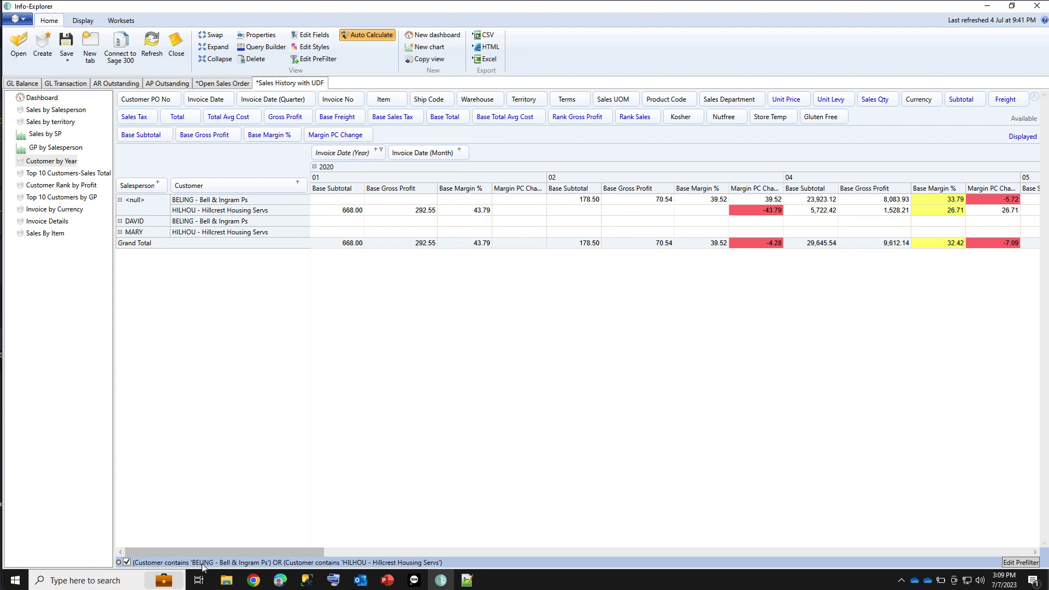
{"action": "left_click", "coordinate": [126, 563]}
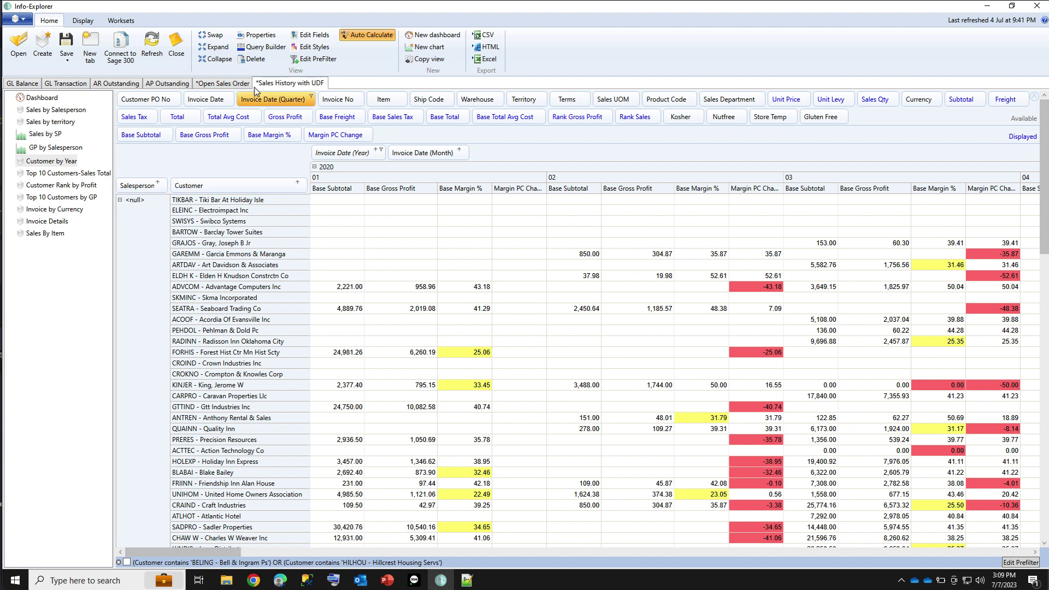
{"action": "left_click", "coordinate": [220, 59]}
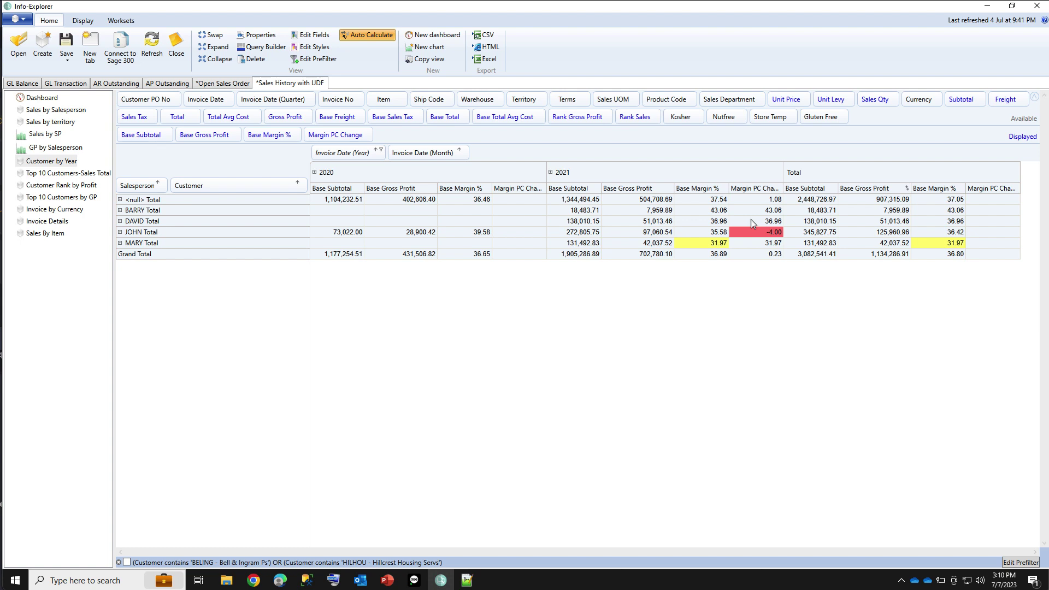
Open the Sales By Item view, swap its rows and columns and swap them back, and check the view's available actions
{"action": "left_click", "coordinate": [47, 234]}
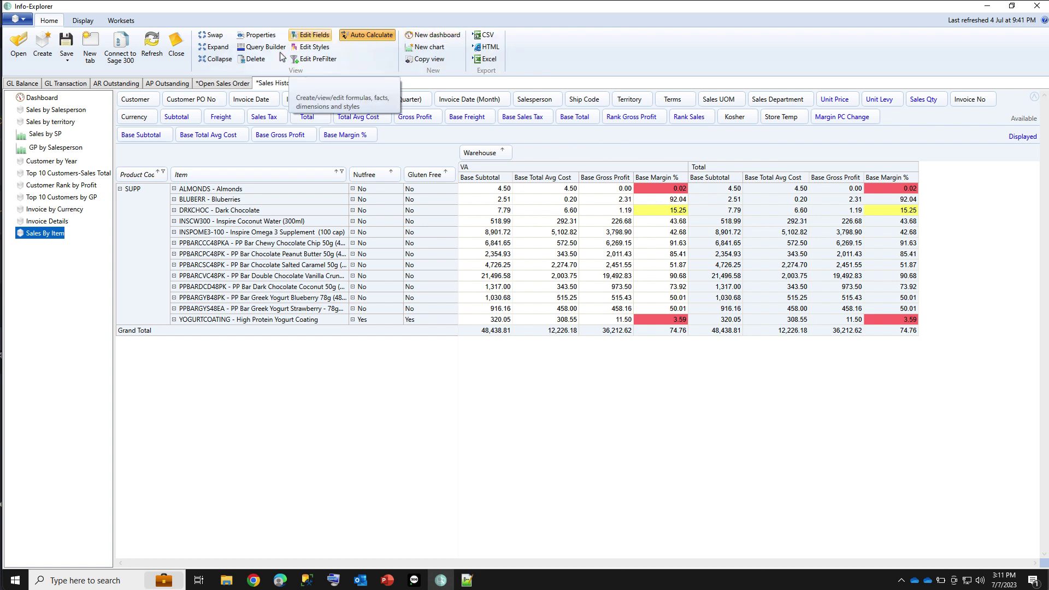
{"action": "left_click", "coordinate": [217, 37]}
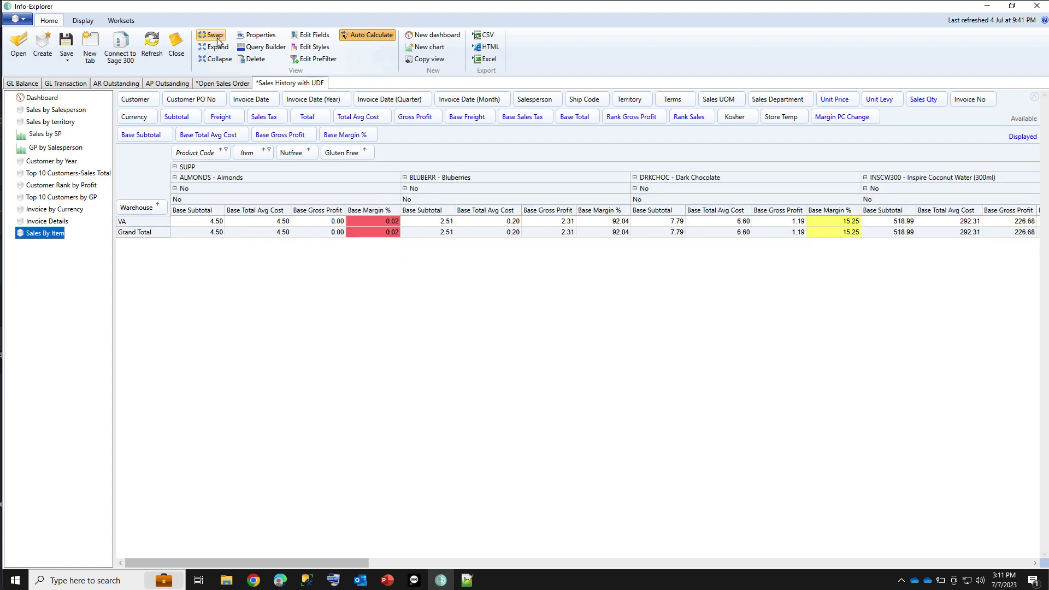
{"action": "left_click", "coordinate": [217, 39]}
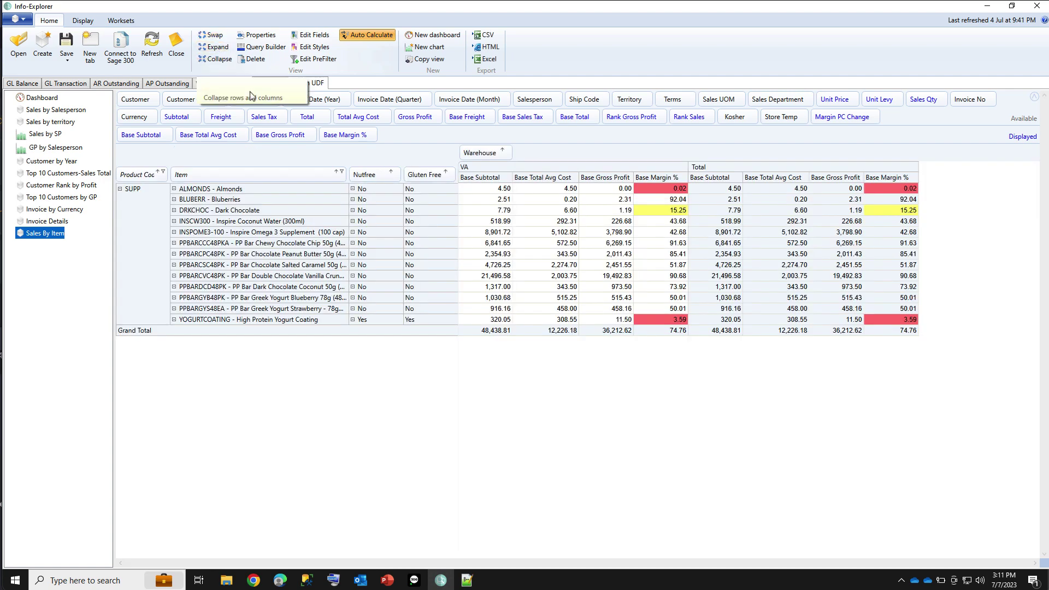
{"action": "right_click", "coordinate": [40, 237]}
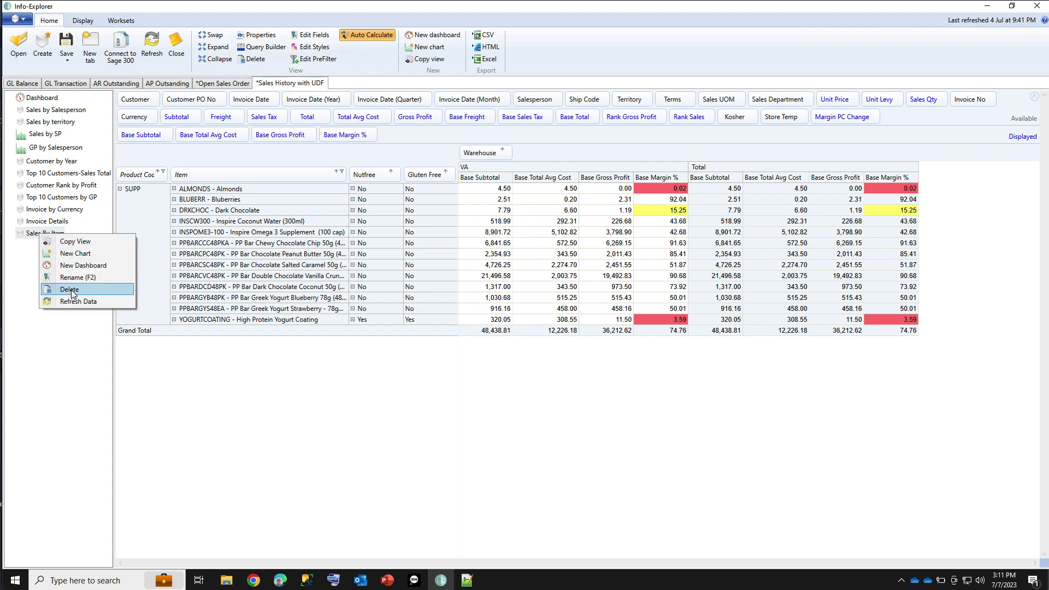
{"action": "left_click", "coordinate": [34, 235]}
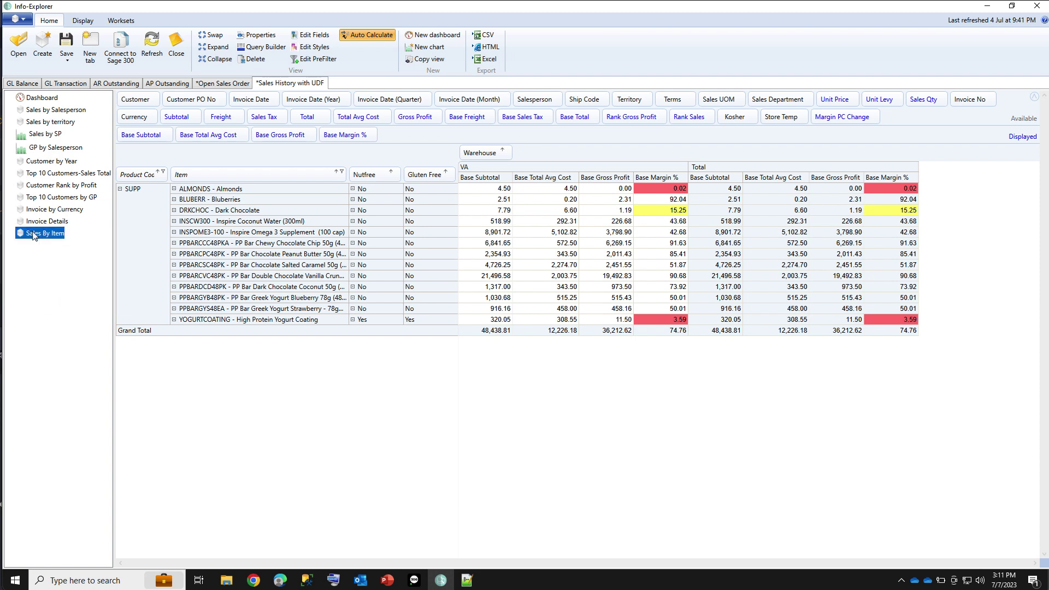
Review the locking options and Auto Refresh section in the sales history cube's properties
{"action": "left_click", "coordinate": [254, 39]}
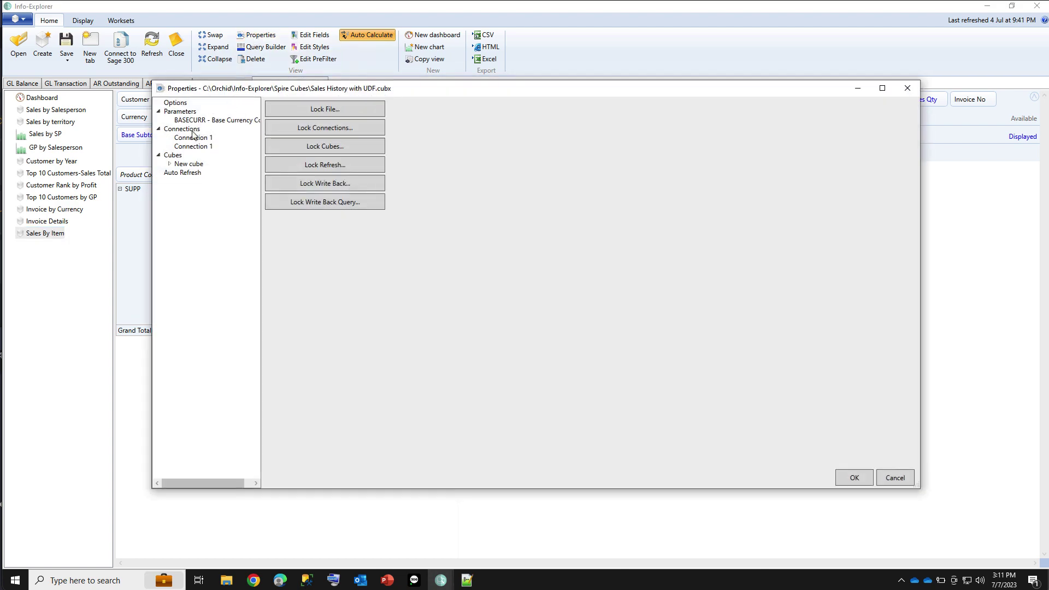
{"action": "left_click", "coordinate": [176, 104]}
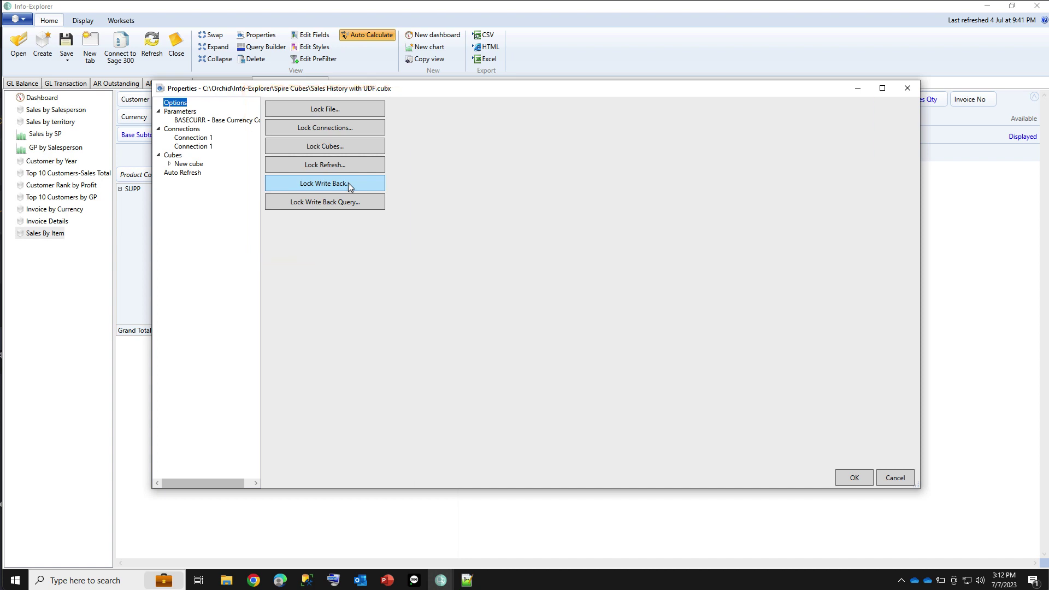
{"action": "left_click", "coordinate": [186, 172]}
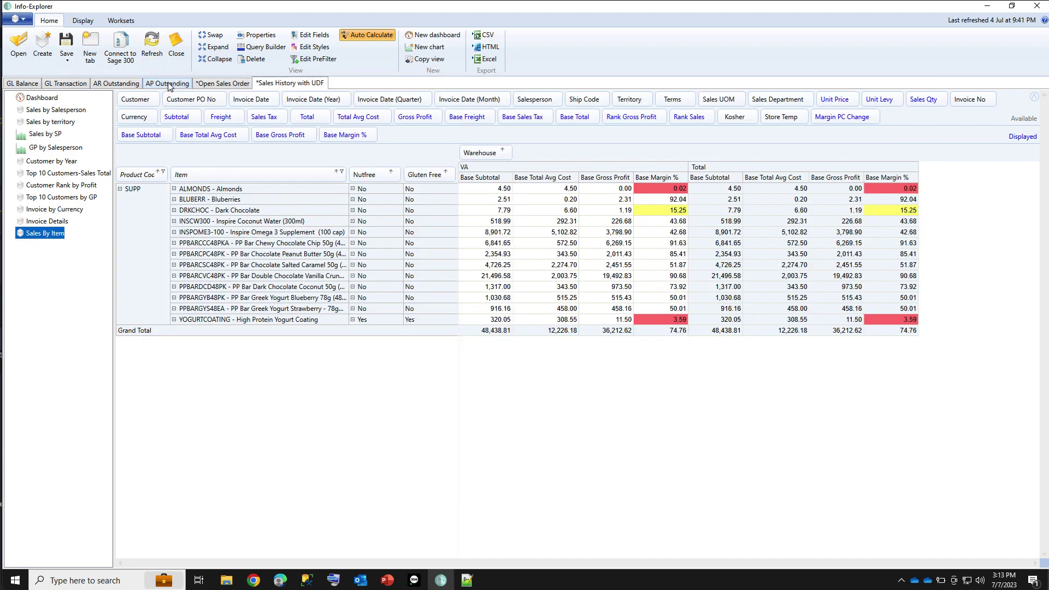
Look at the AP Outstanding cube and the AR Outstanding cube with its dashboard
{"action": "left_click", "coordinate": [168, 84]}
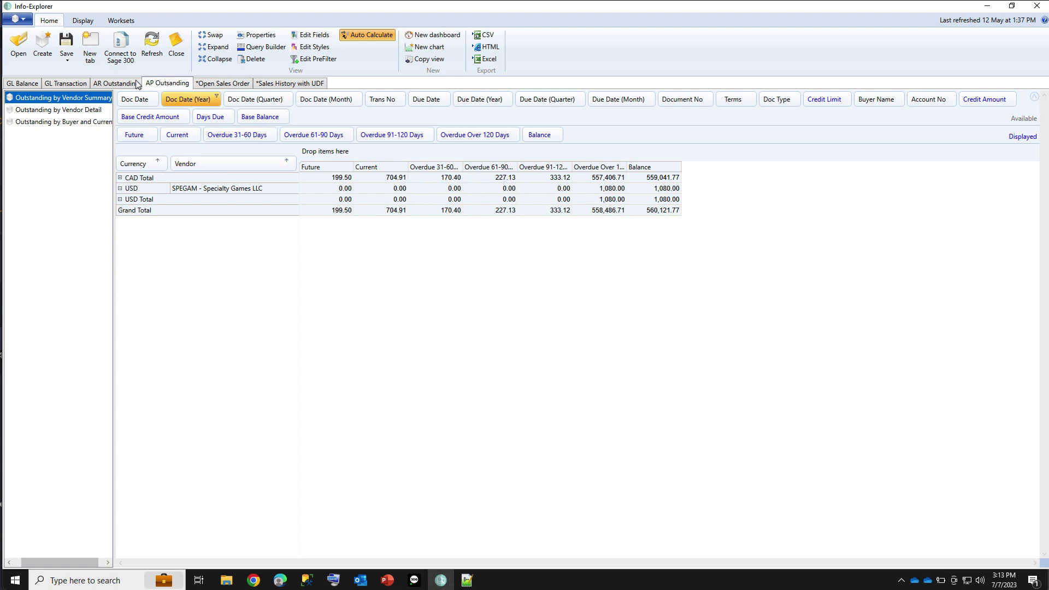
{"action": "left_click", "coordinate": [108, 85]}
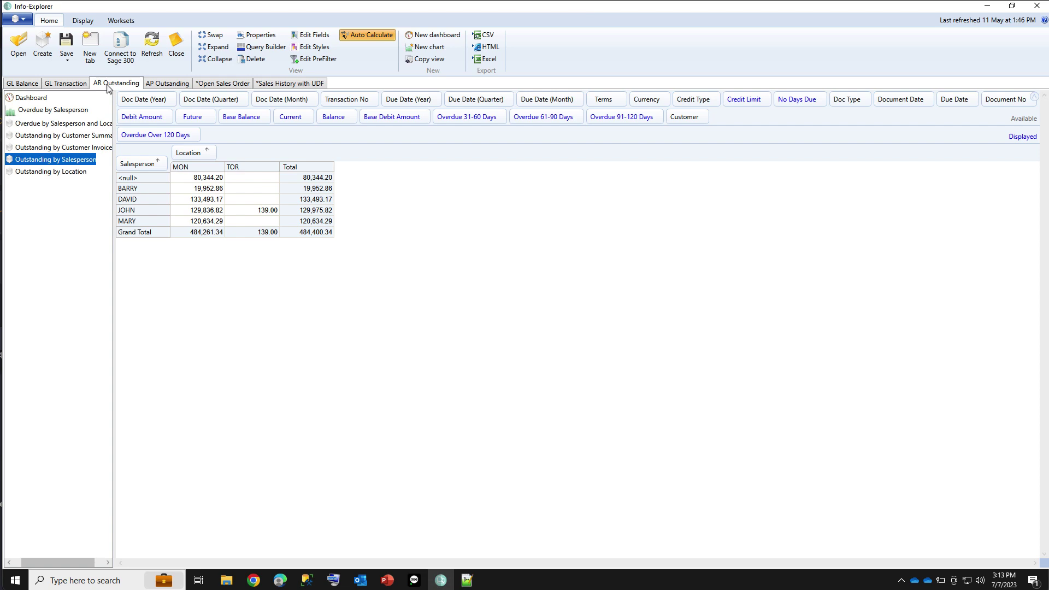
{"action": "left_click", "coordinate": [33, 100]}
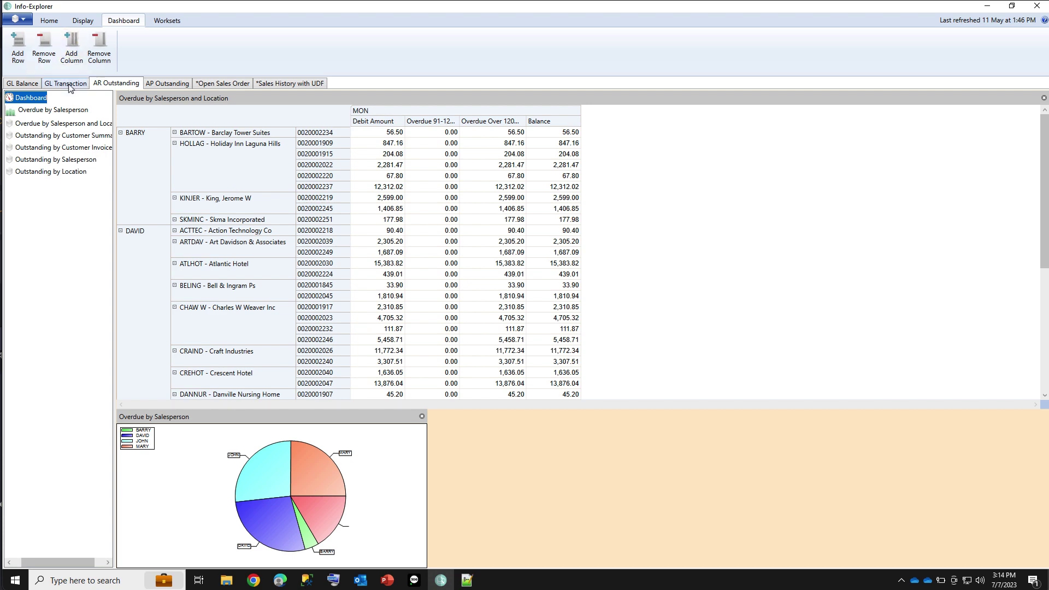
Open the GL Balance cube and view its Trial Balance and Balance Sheet
{"action": "left_click", "coordinate": [25, 84]}
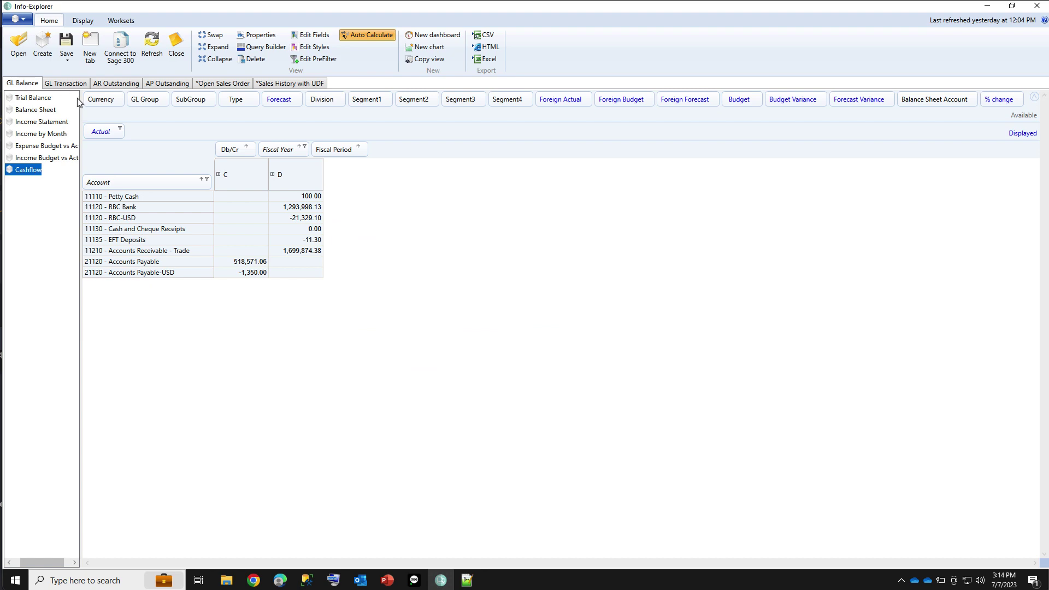
{"action": "left_click", "coordinate": [36, 100]}
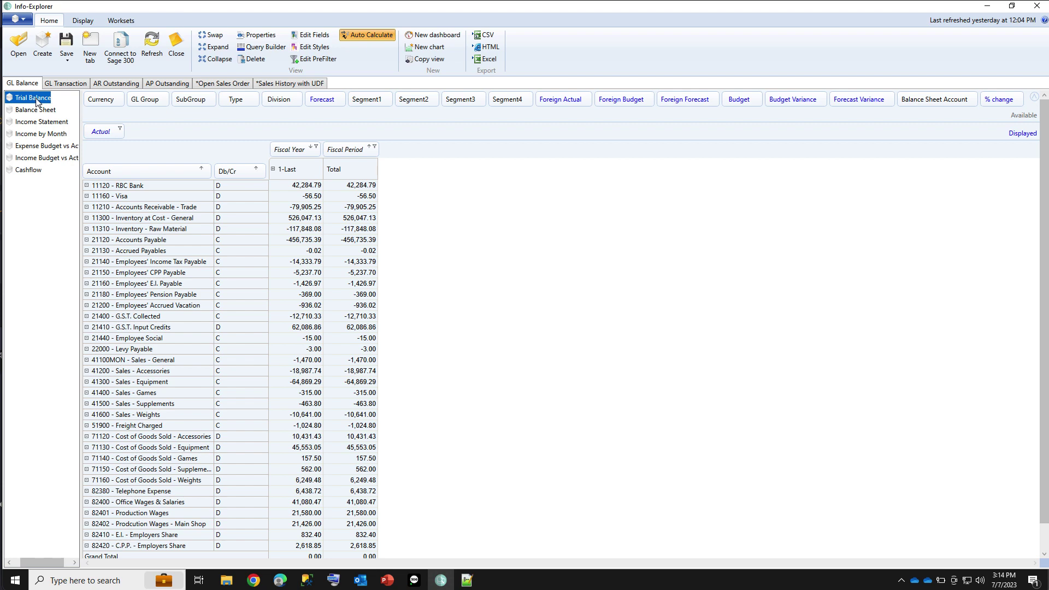
{"action": "left_click", "coordinate": [34, 111]}
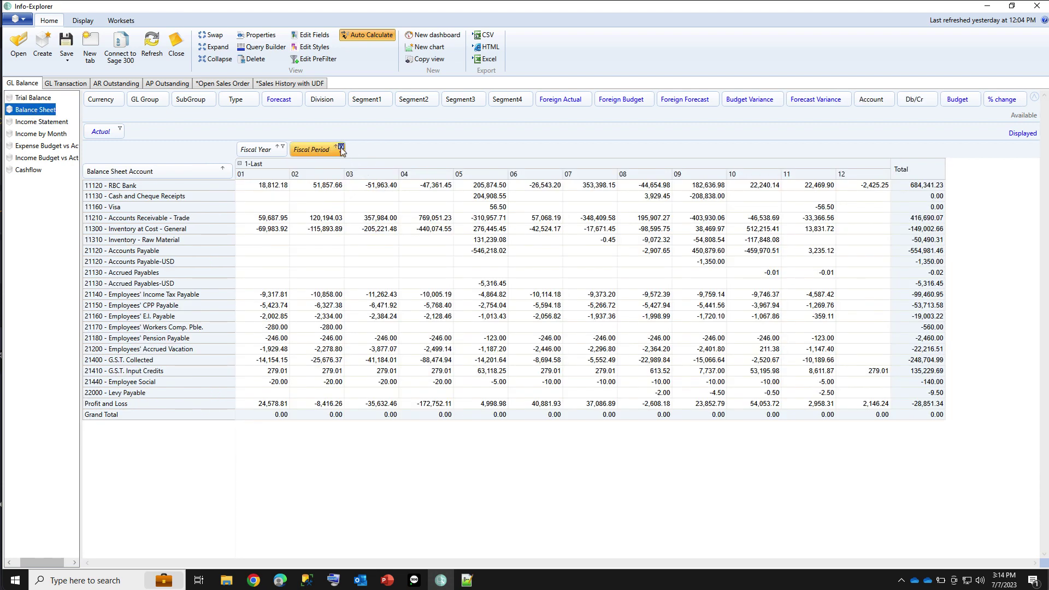
Check the Division filter choices on the Balance Sheet without applying any, and collapse and re-expand the 1-Last fiscal year
{"action": "left_click", "coordinate": [341, 96]}
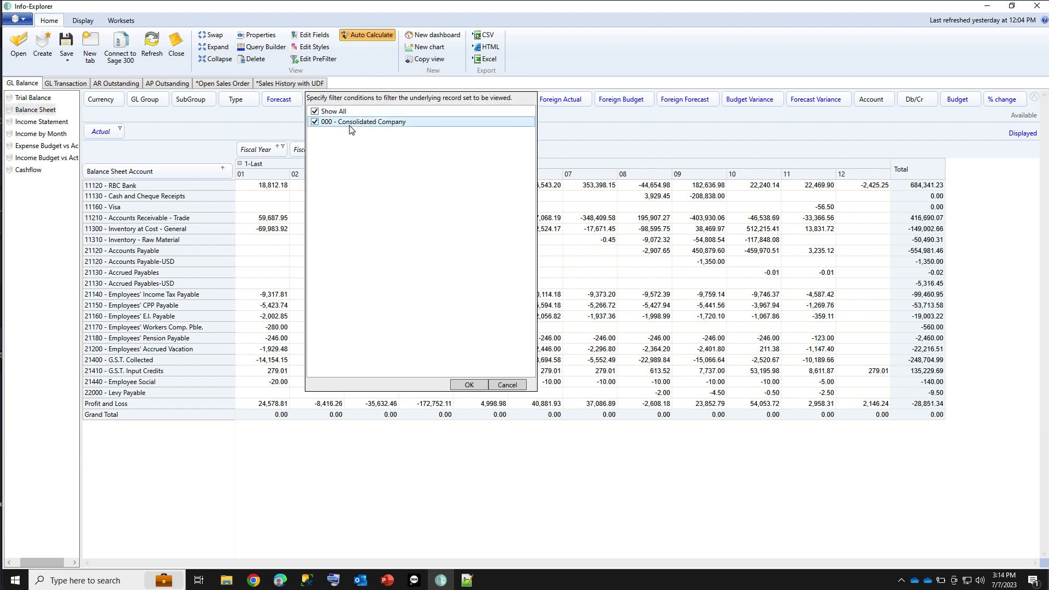
{"action": "left_click", "coordinate": [507, 385]}
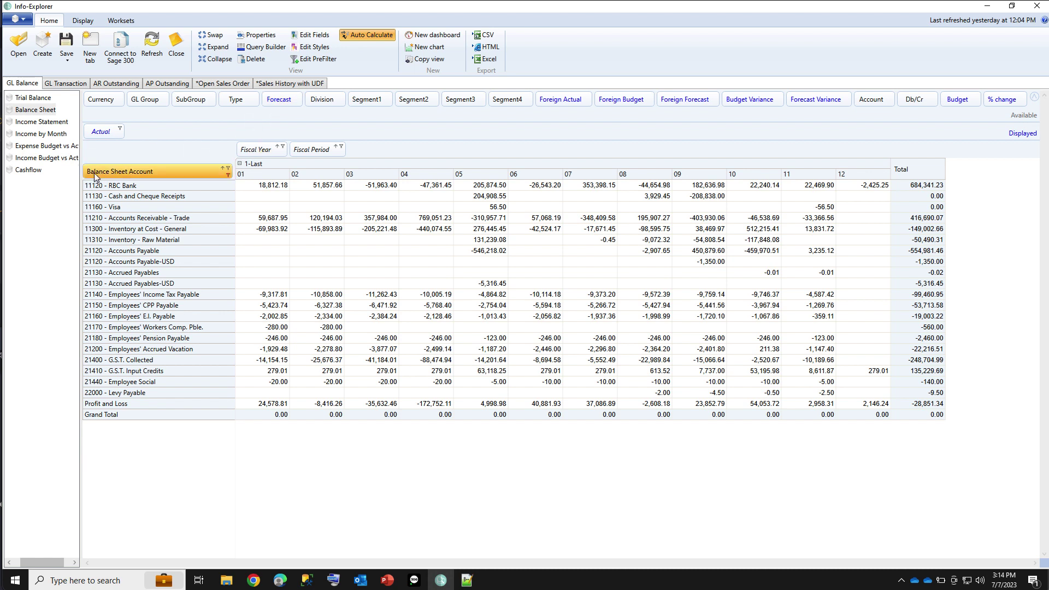
{"action": "left_click", "coordinate": [240, 164]}
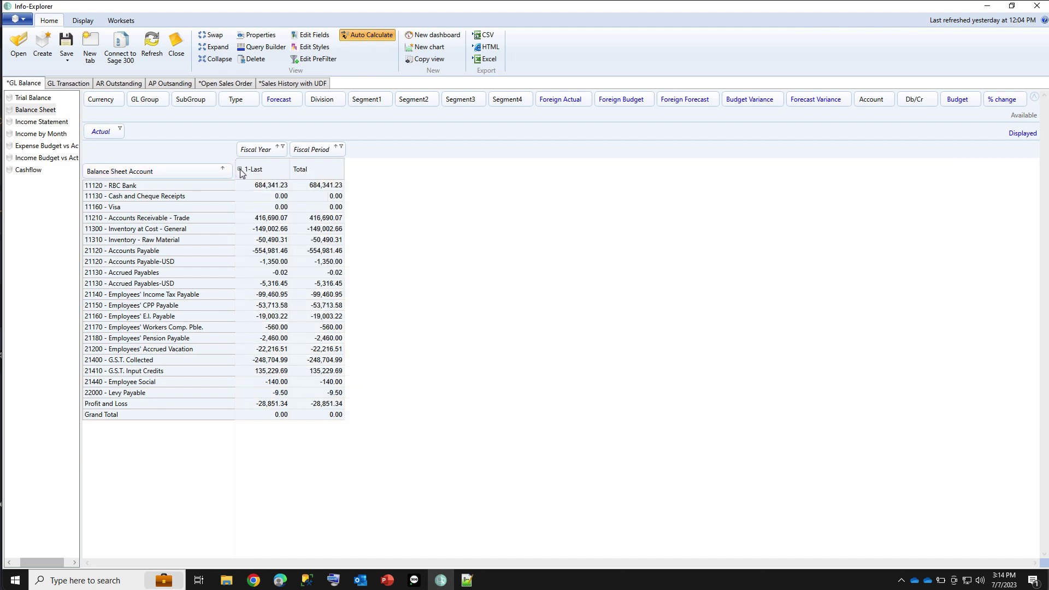
{"action": "left_click", "coordinate": [240, 170]}
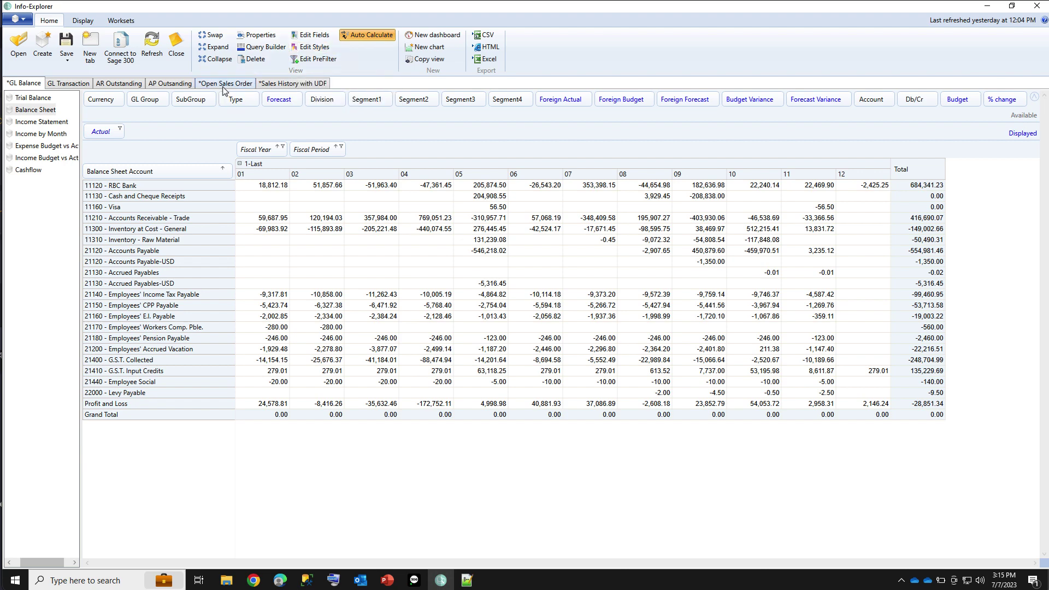
Return to Sales By Item in the Sales History with UDF cube and open the style rules for the Base Margin % formula
{"action": "left_click", "coordinate": [286, 86]}
{"action": "left_click", "coordinate": [662, 191]}
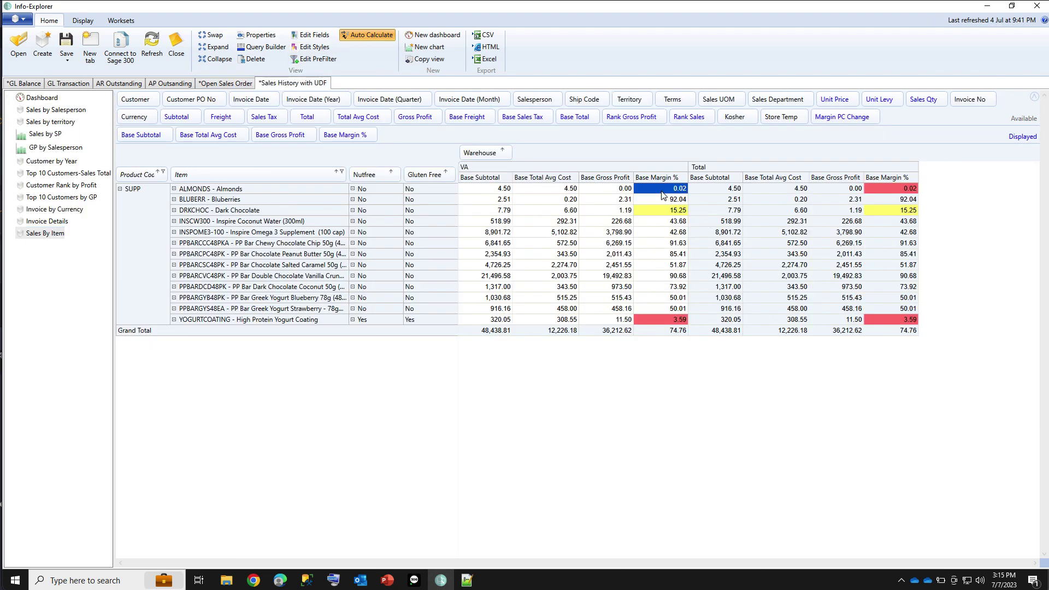
{"action": "right_click", "coordinate": [662, 195]}
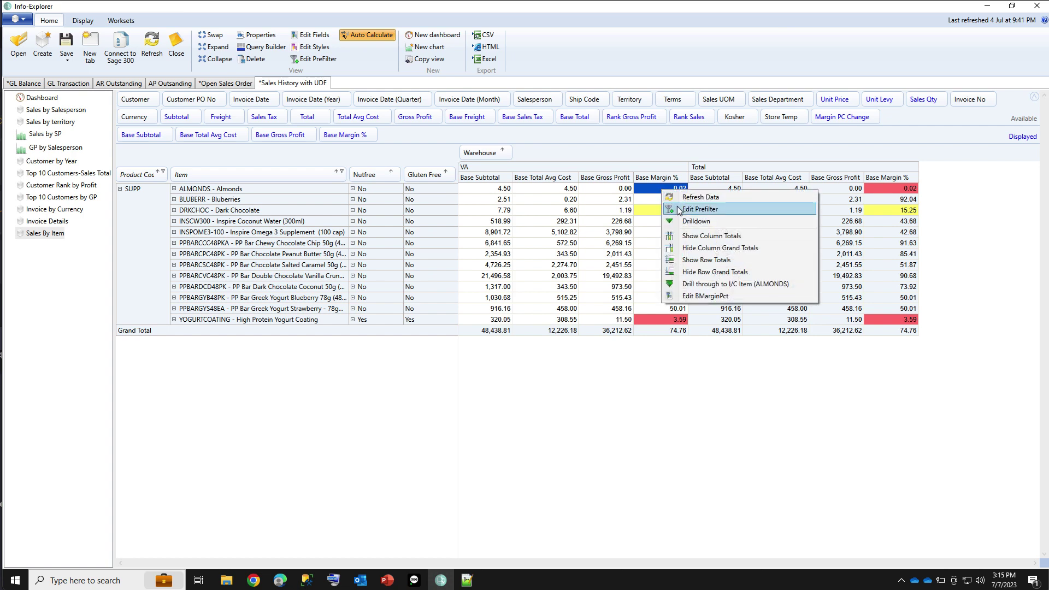
{"action": "left_click", "coordinate": [698, 297]}
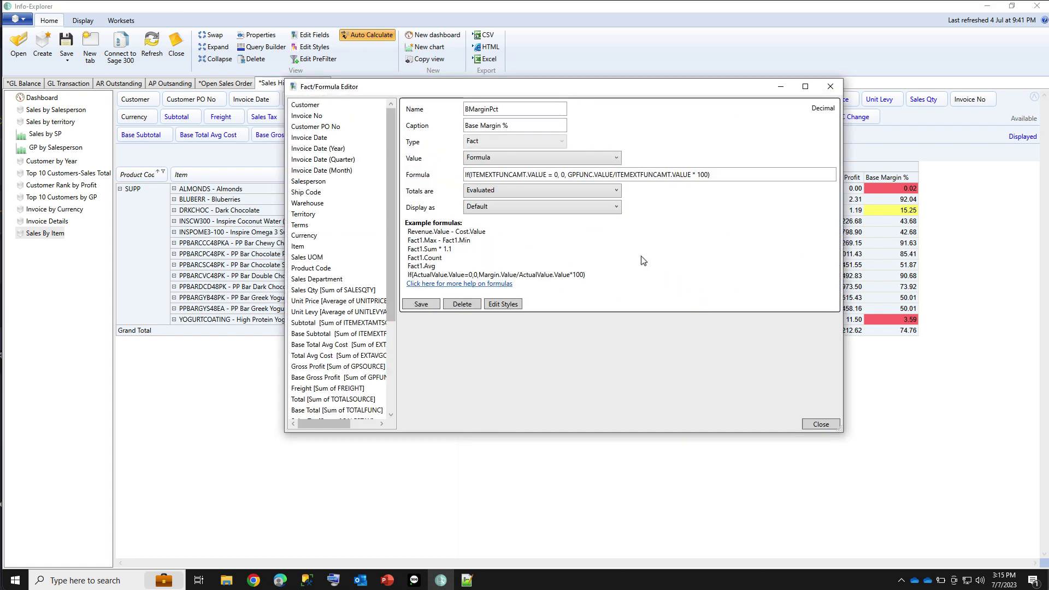
{"action": "left_click", "coordinate": [507, 307]}
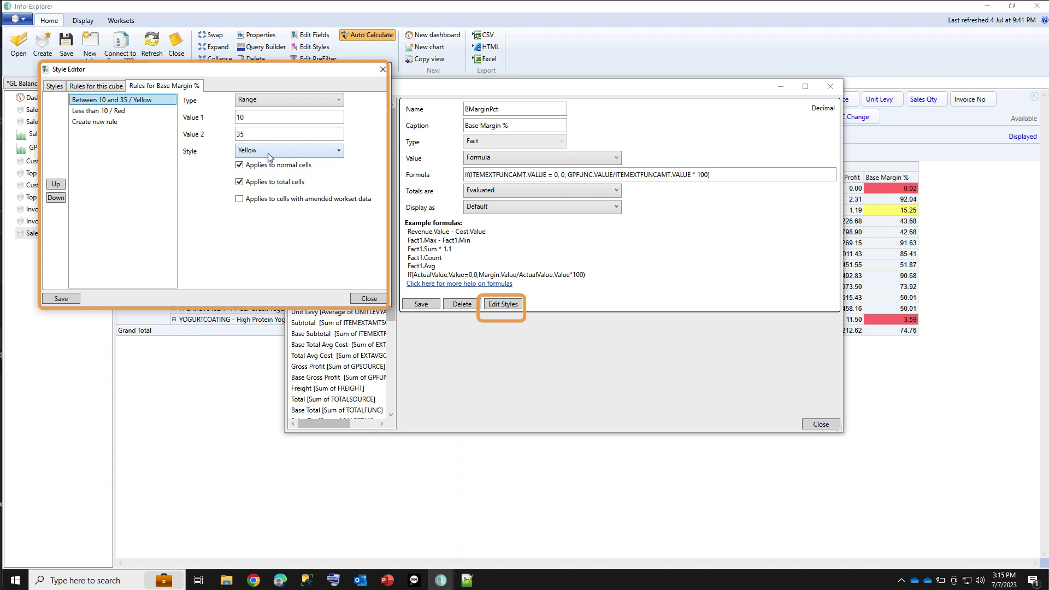
Set the threshold of the Red less-than rule for Base Margin % to 20
{"action": "left_click", "coordinate": [126, 111]}
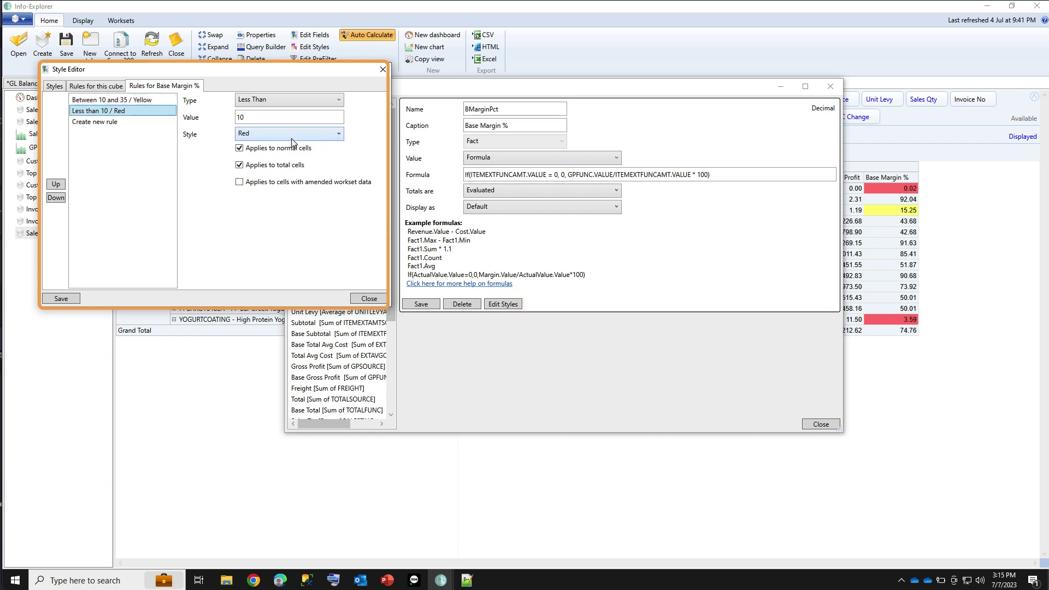
{"action": "double_click", "coordinate": [249, 117]}
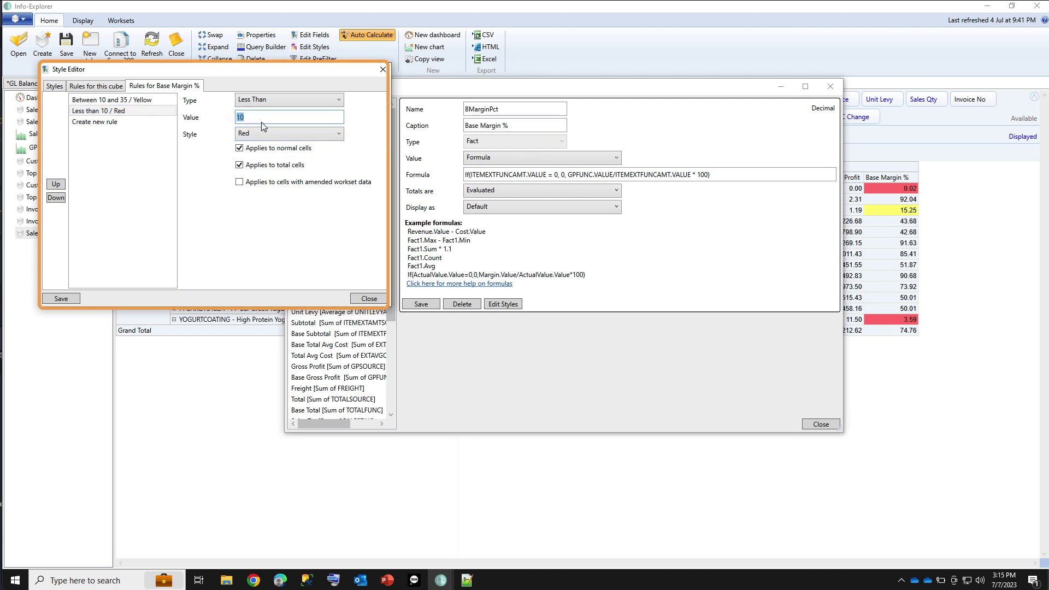
{"action": "type", "text": "20"}
Set the Yellow range rule for Base Margin % to between 20 and 50 and save the rules
{"action": "left_click", "coordinate": [137, 104]}
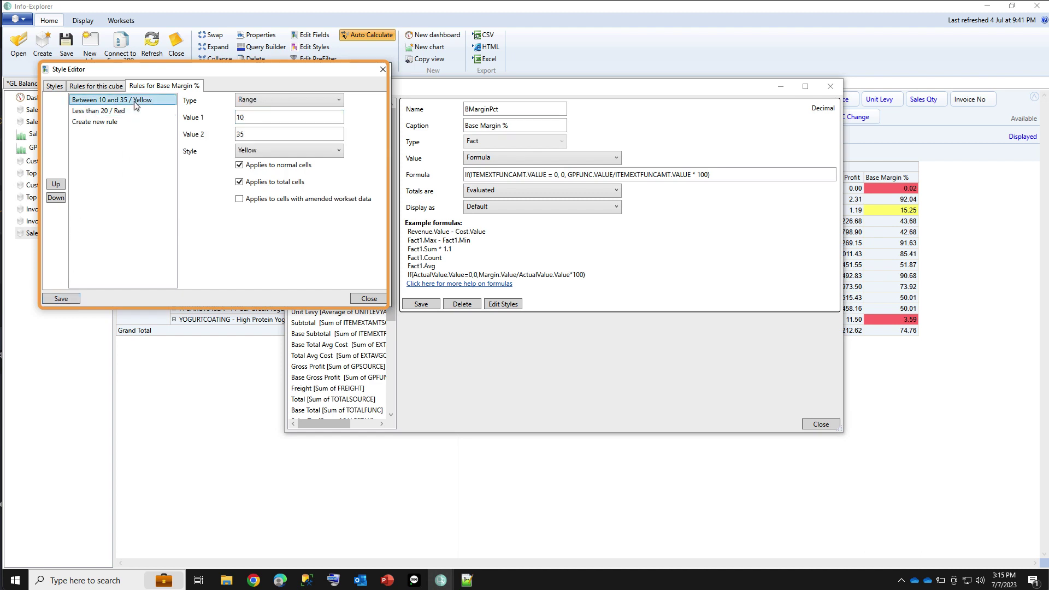
{"action": "double_click", "coordinate": [242, 117]}
{"action": "type", "text": "20"}
{"action": "key", "text": "Tab"}
{"action": "type", "text": "50"}
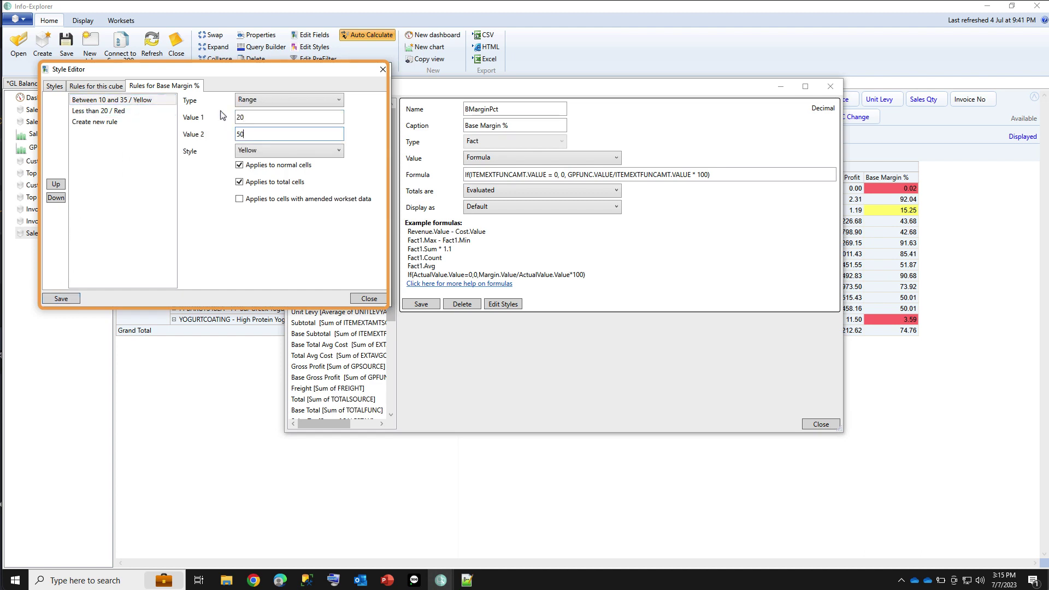
{"action": "left_click", "coordinate": [61, 299]}
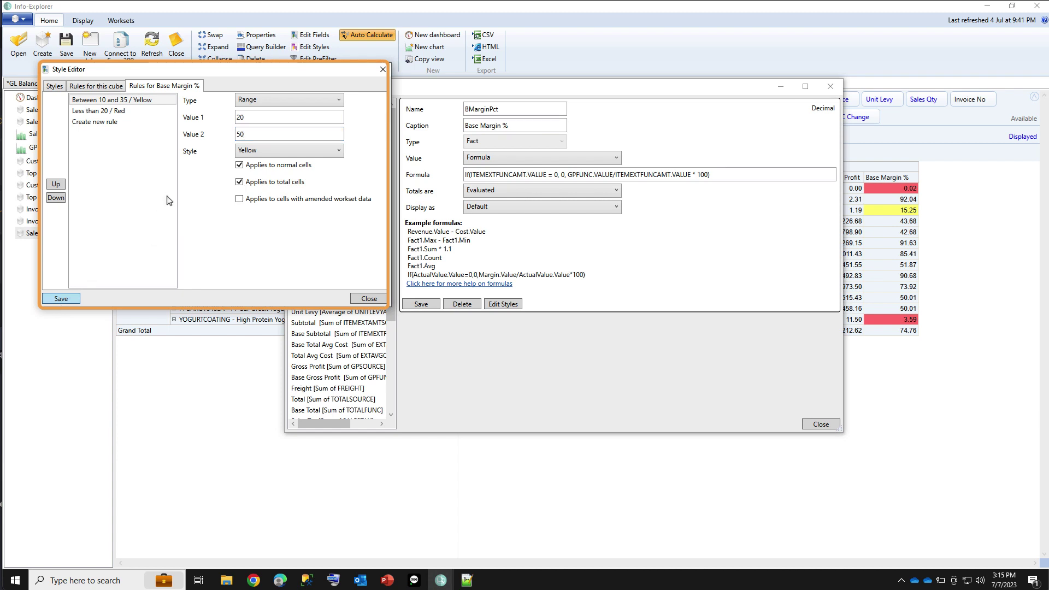
Create and save a new style named Green with a light green background colour
{"action": "left_click", "coordinate": [61, 87]}
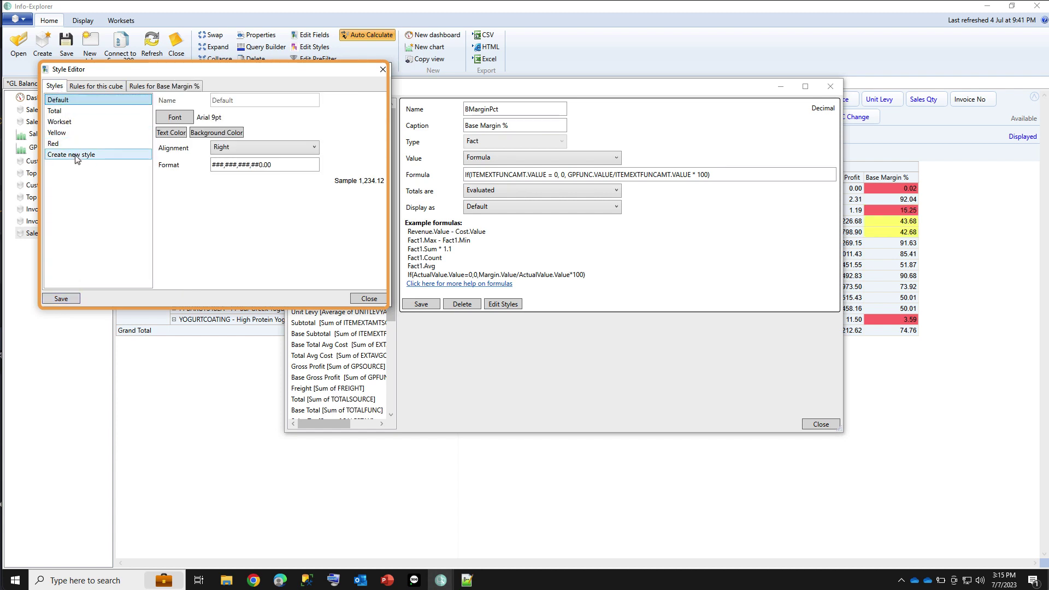
{"action": "left_click", "coordinate": [76, 156]}
{"action": "left_click", "coordinate": [233, 104]}
{"action": "type", "text": "Gr"}
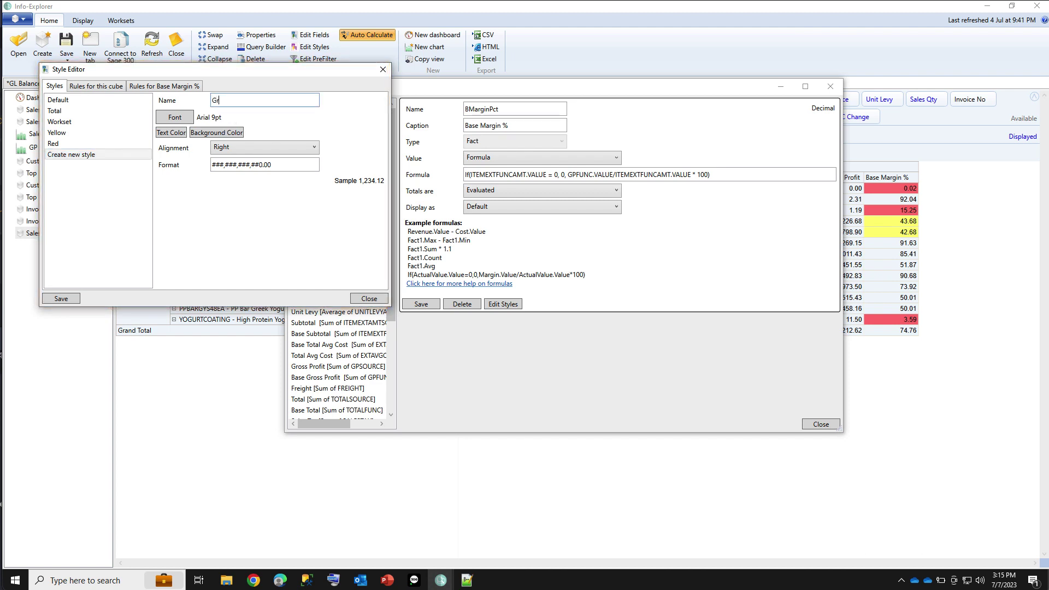
{"action": "type", "text": "een"}
{"action": "left_click", "coordinate": [217, 133]}
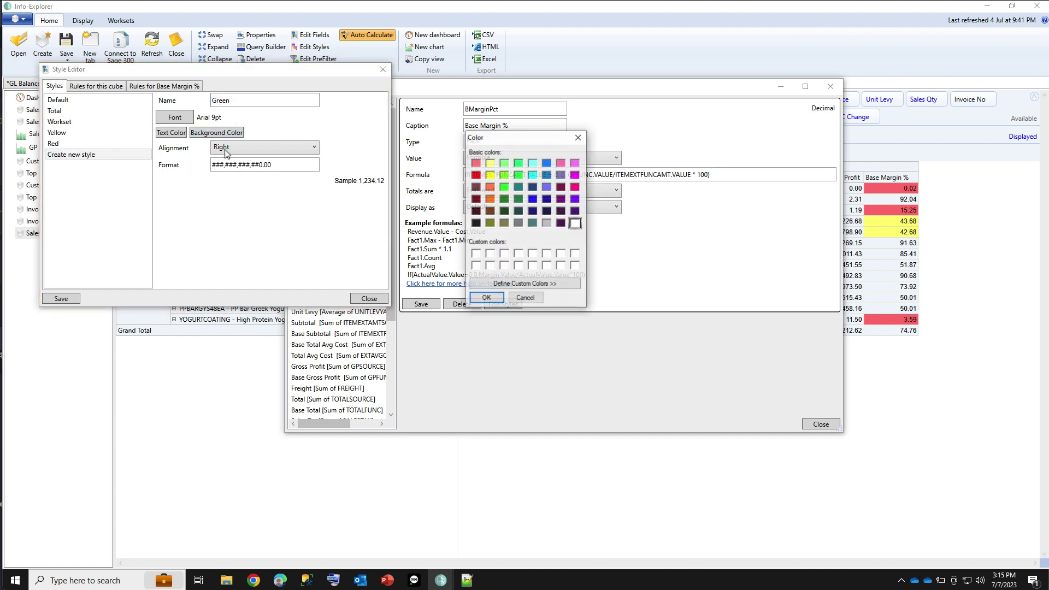
{"action": "left_click", "coordinate": [504, 162]}
{"action": "left_click", "coordinate": [486, 297]}
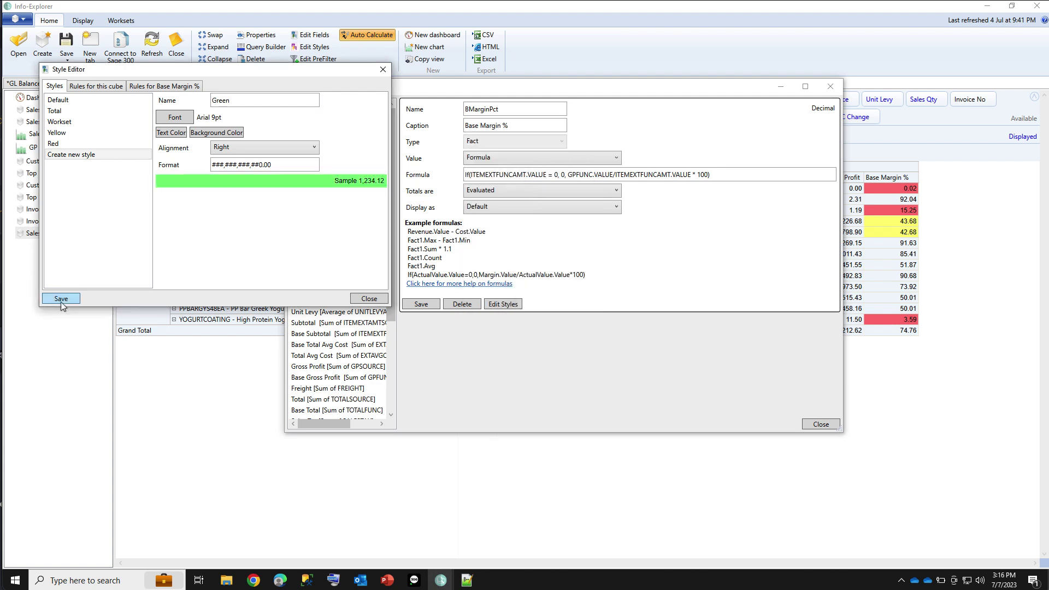
{"action": "left_click", "coordinate": [60, 299]}
Add a Greater Than or Equal rule for Base Margin % with value 50 and style Green, and close the style and formula editors
{"action": "left_click", "coordinate": [159, 86]}
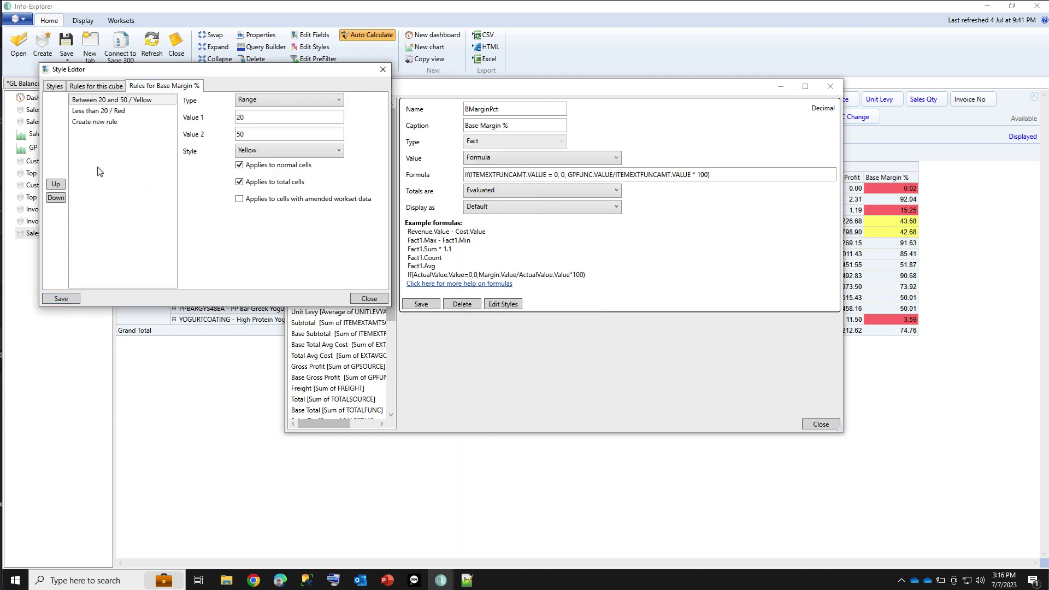
{"action": "left_click", "coordinate": [94, 122]}
{"action": "left_click", "coordinate": [257, 100]}
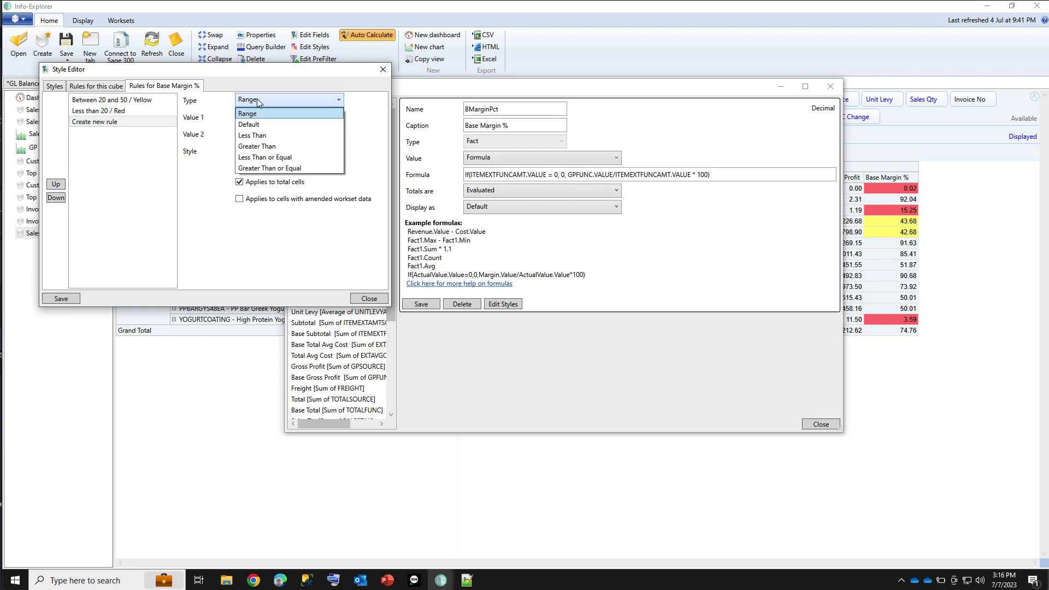
{"action": "left_click", "coordinate": [273, 170]}
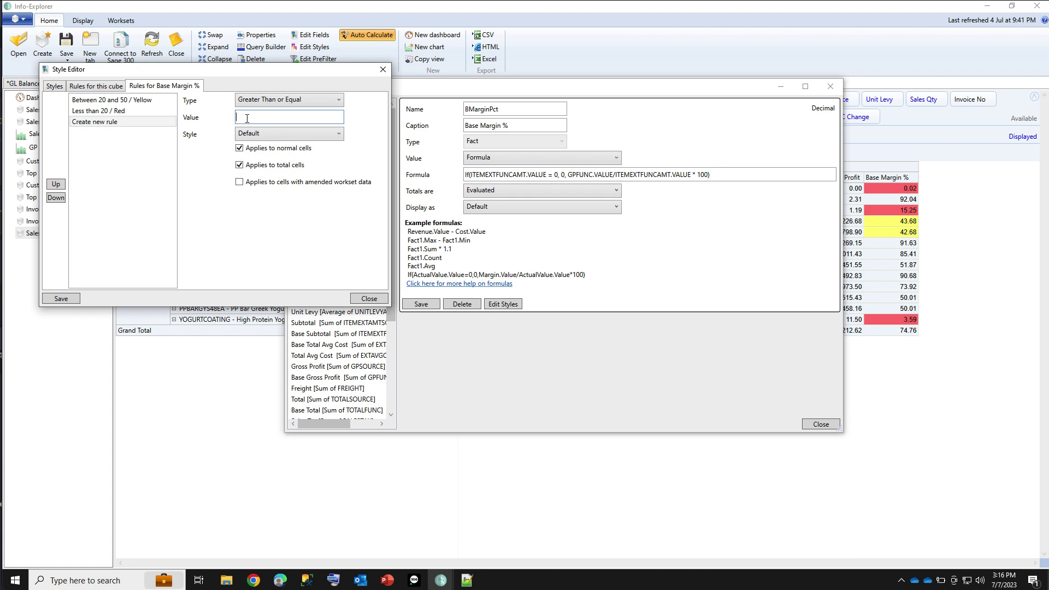
{"action": "type", "text": "50"}
{"action": "left_click", "coordinate": [270, 133]}
{"action": "left_click", "coordinate": [251, 203]}
{"action": "left_click", "coordinate": [369, 298]}
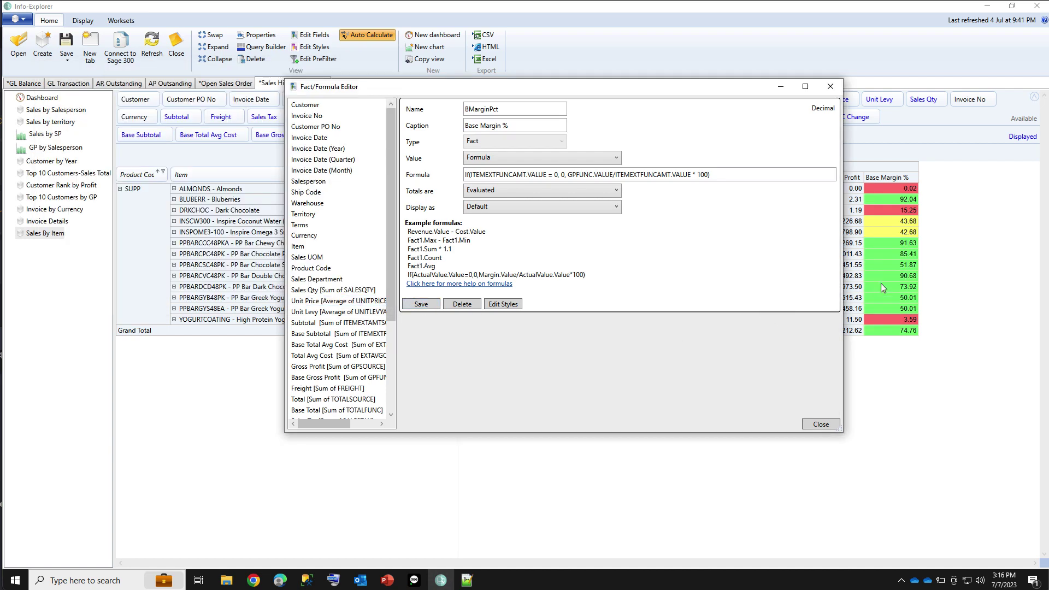
{"action": "left_click", "coordinate": [819, 424]}
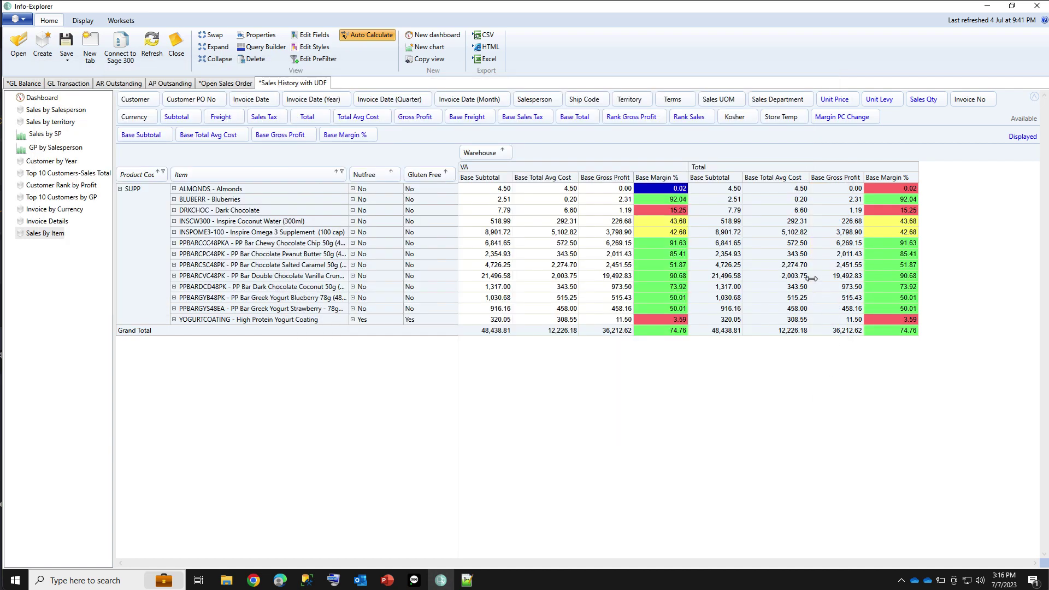
Save the Sales History with UDF cube under its existing name
{"action": "left_click", "coordinate": [660, 221]}
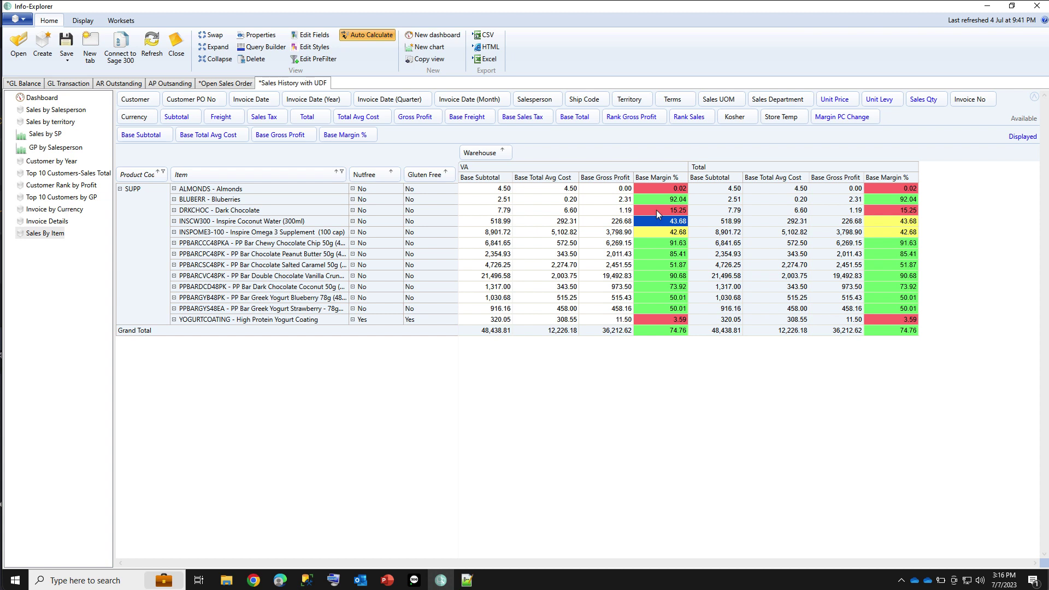
{"action": "left_click", "coordinate": [67, 59]}
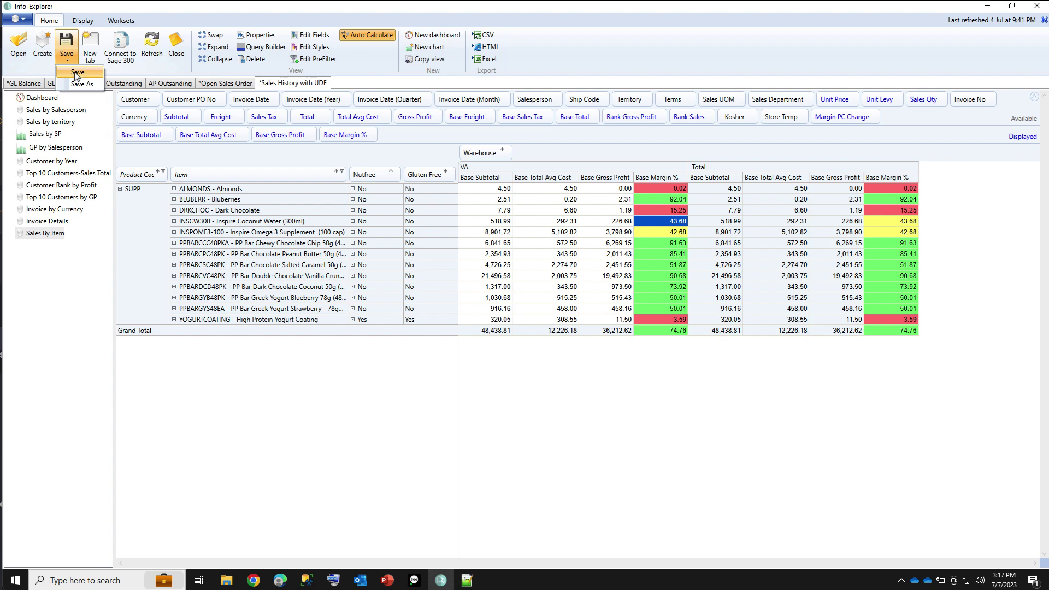
{"action": "left_click", "coordinate": [75, 74]}
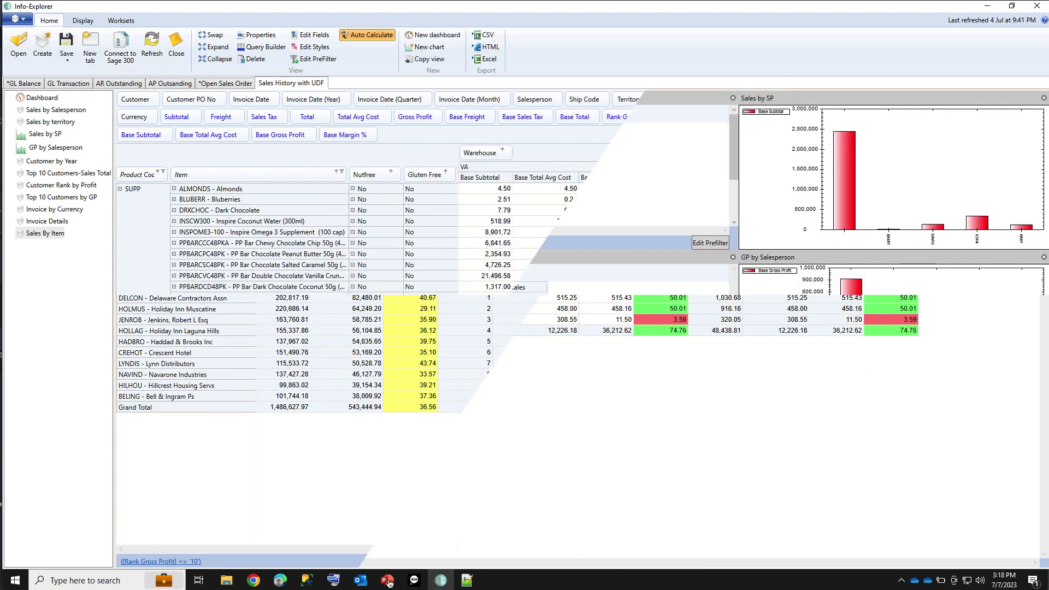